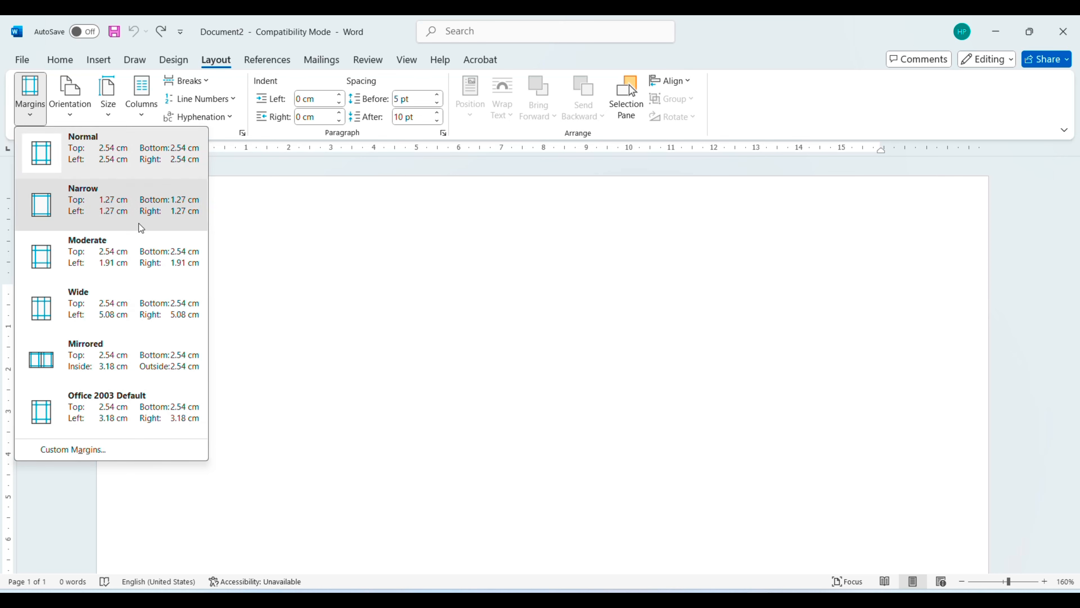
- Try the Narrow, Moderate and Mirrored margin presets on the page, and return it to the Normal preset
click(138, 223)
click(23, 95)
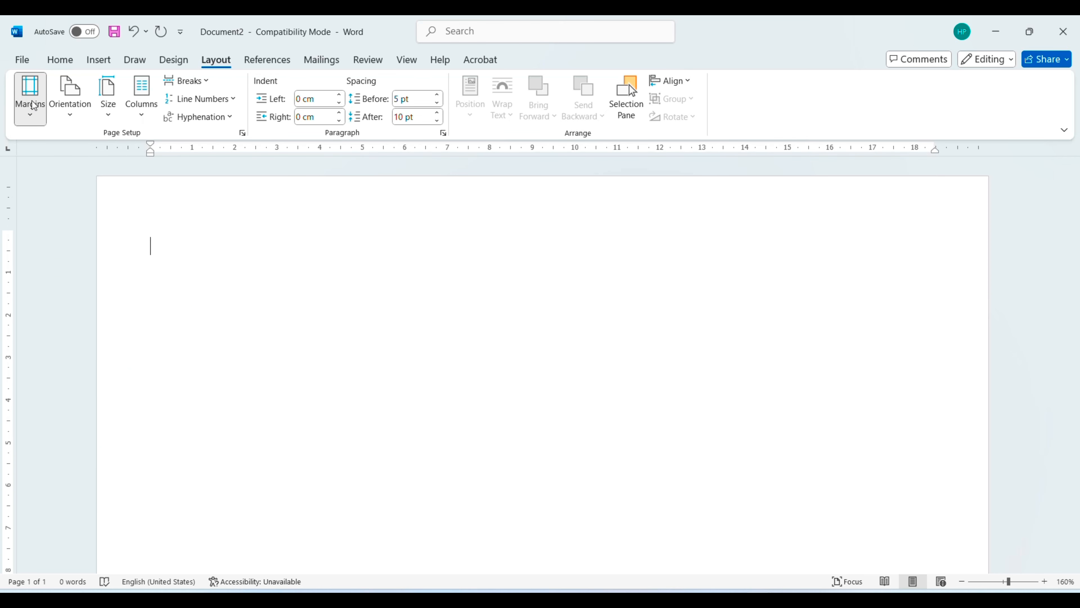
click(118, 266)
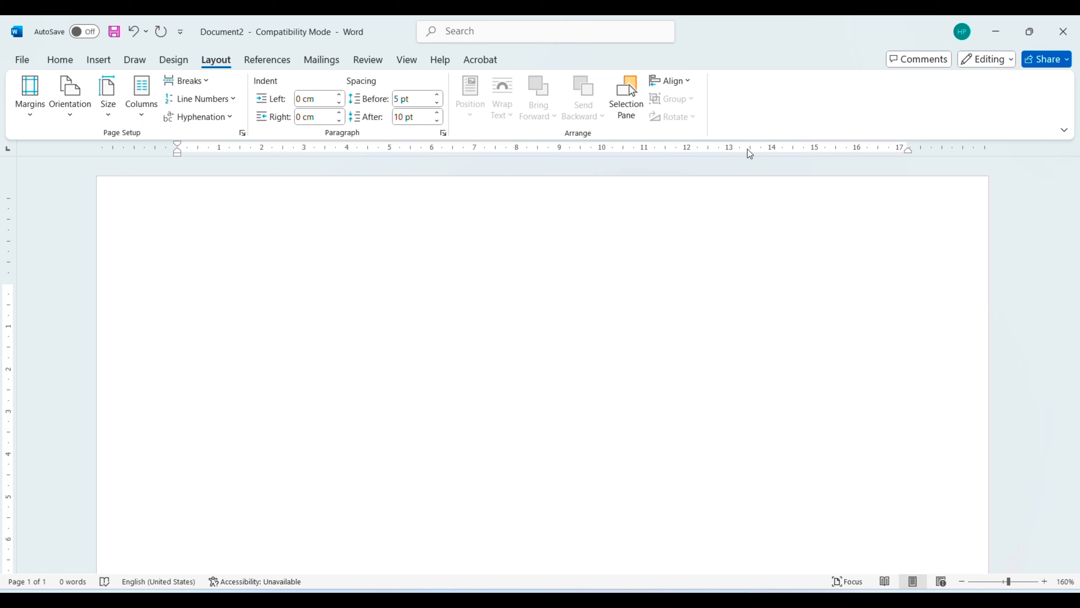
click(39, 116)
click(128, 338)
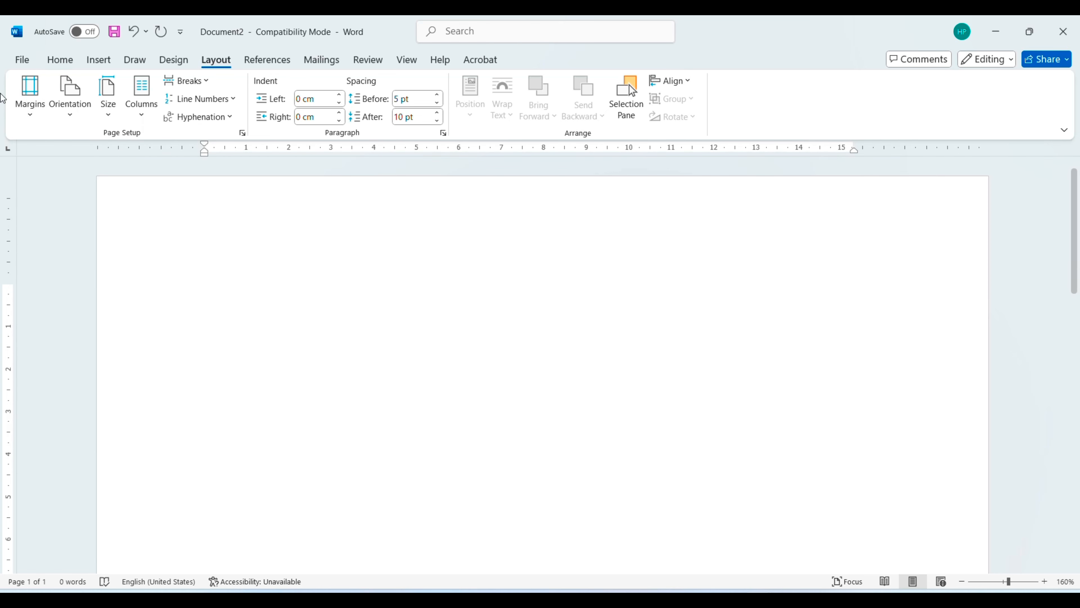
click(30, 102)
click(72, 158)
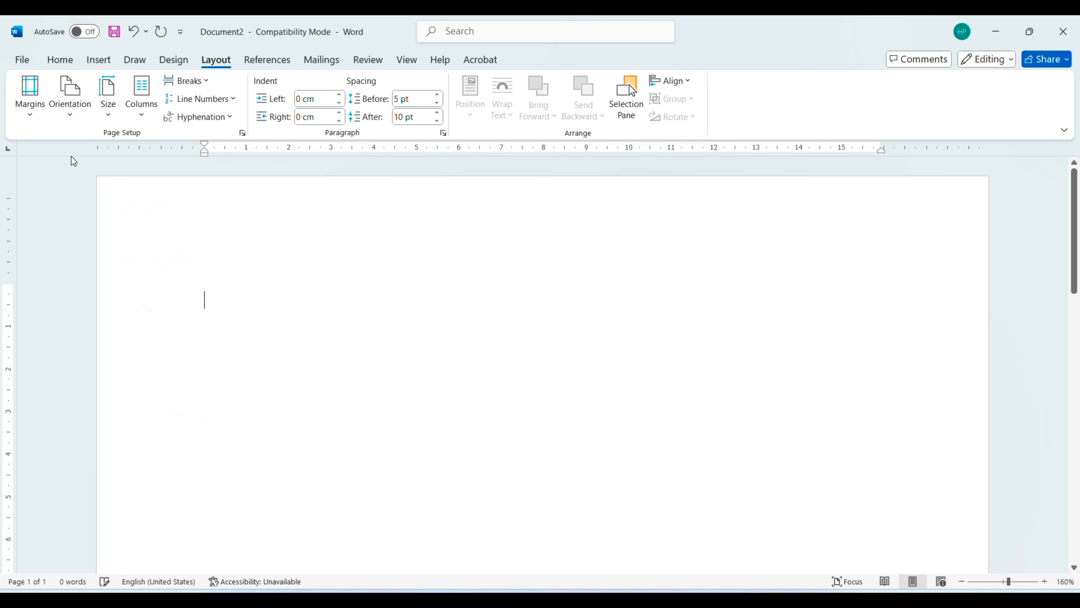
- Try the Landscape orientation on the blank page and return it to Portrait
click(80, 121)
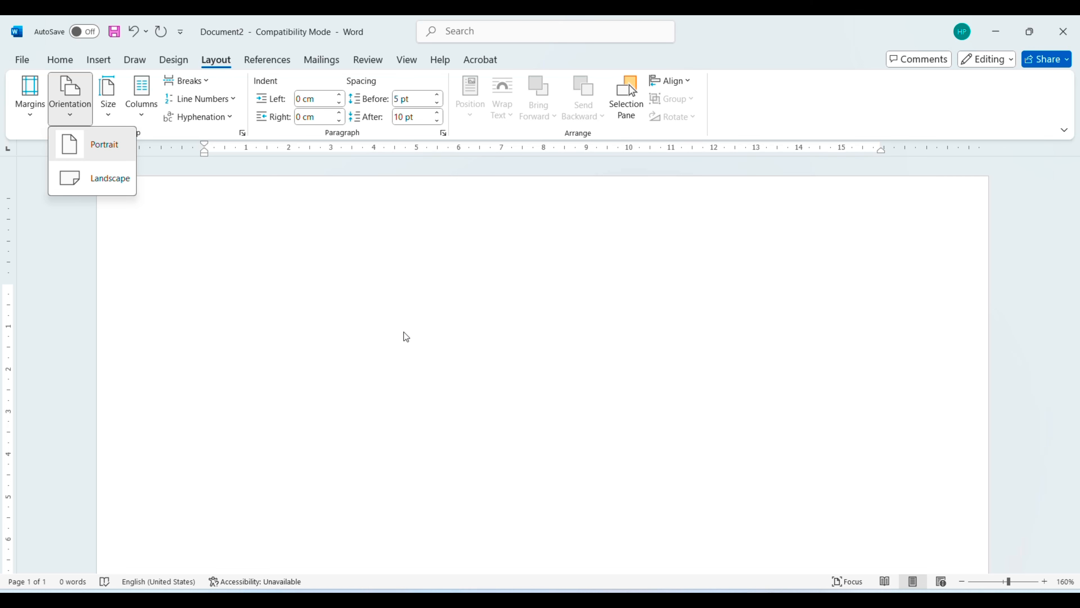
click(105, 181)
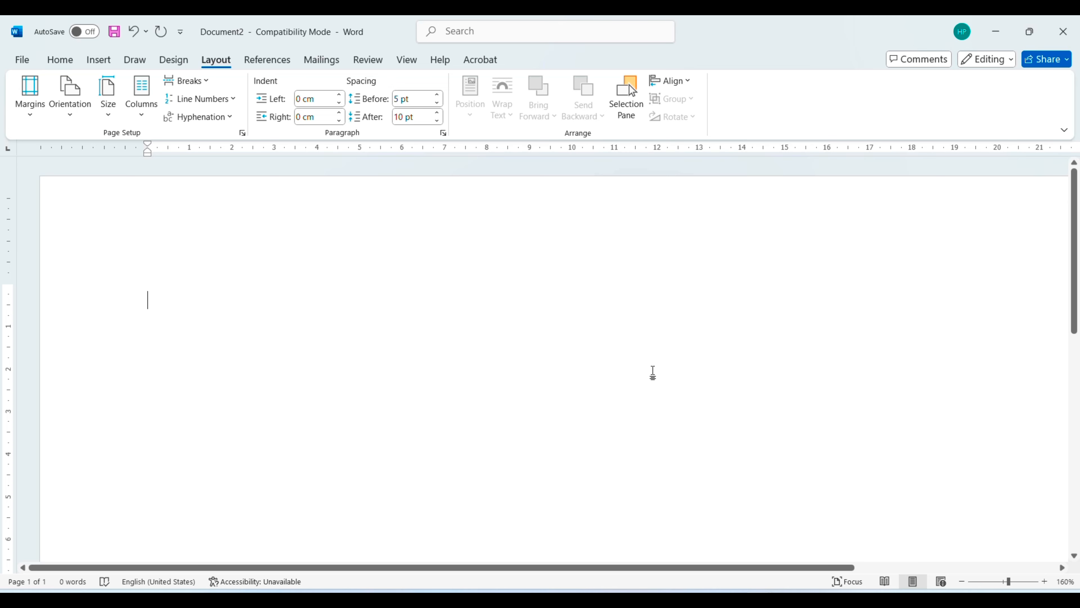
ctrl+scroll(652, 373, down, 5)
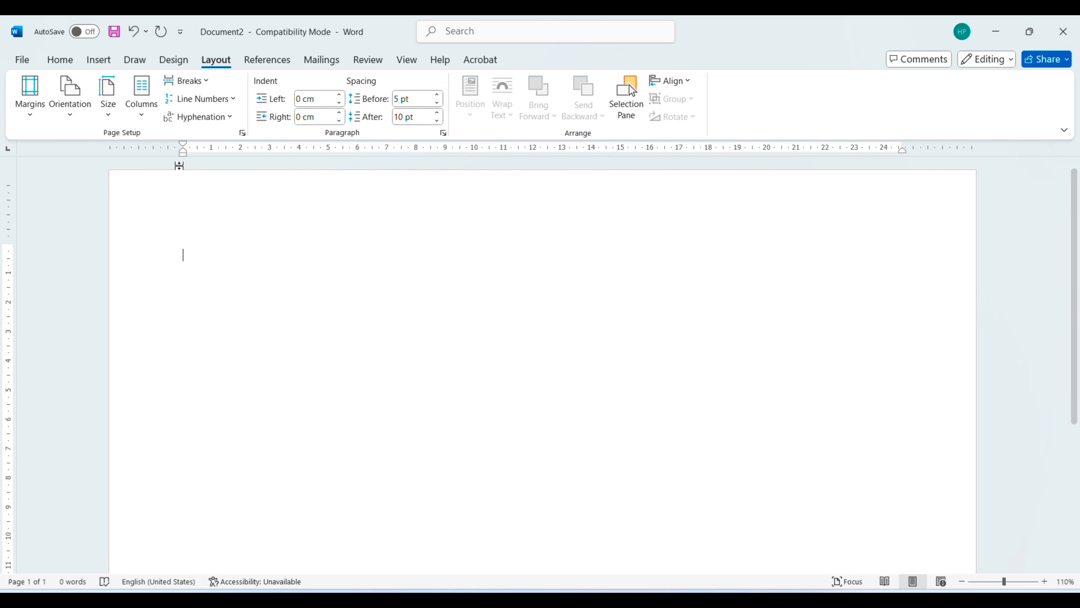
click(61, 117)
click(101, 143)
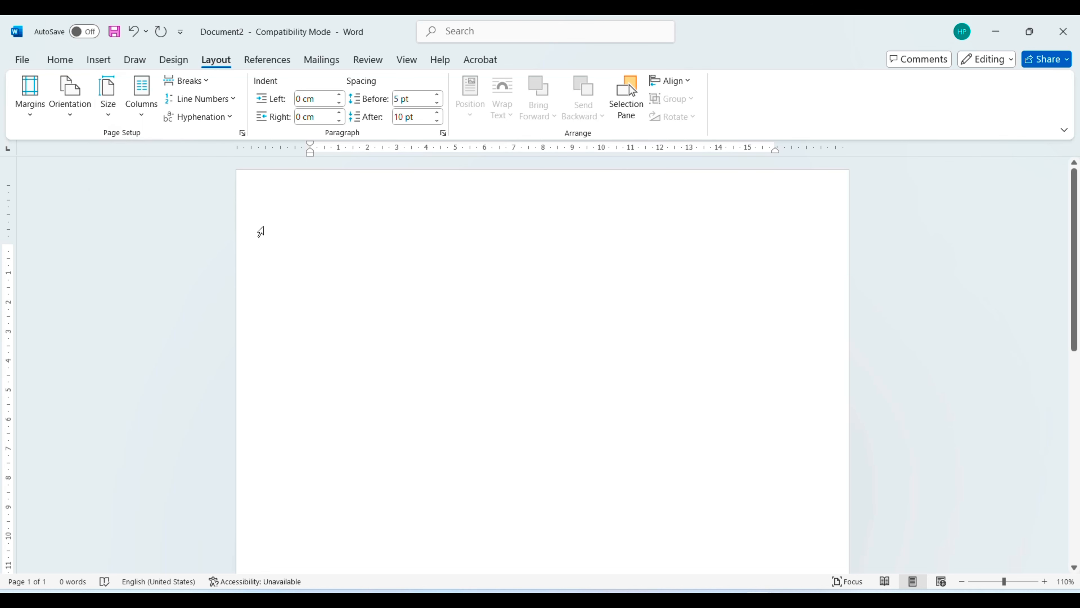
- Apply the A4 Small paper size to the document, and change it to Letter, 21.59 cm x 27.94 cm
click(103, 121)
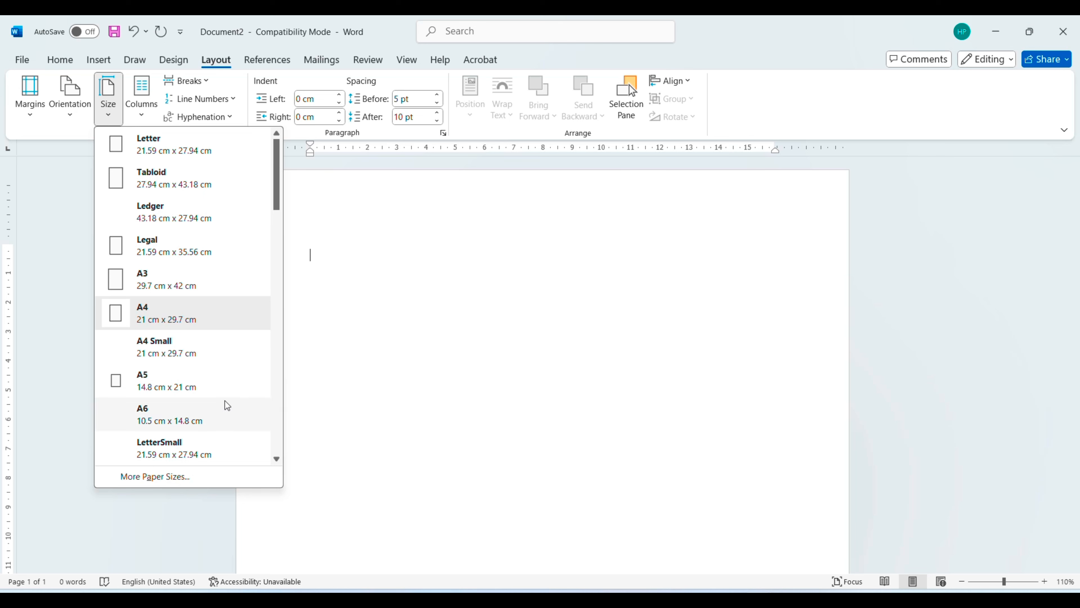
click(213, 347)
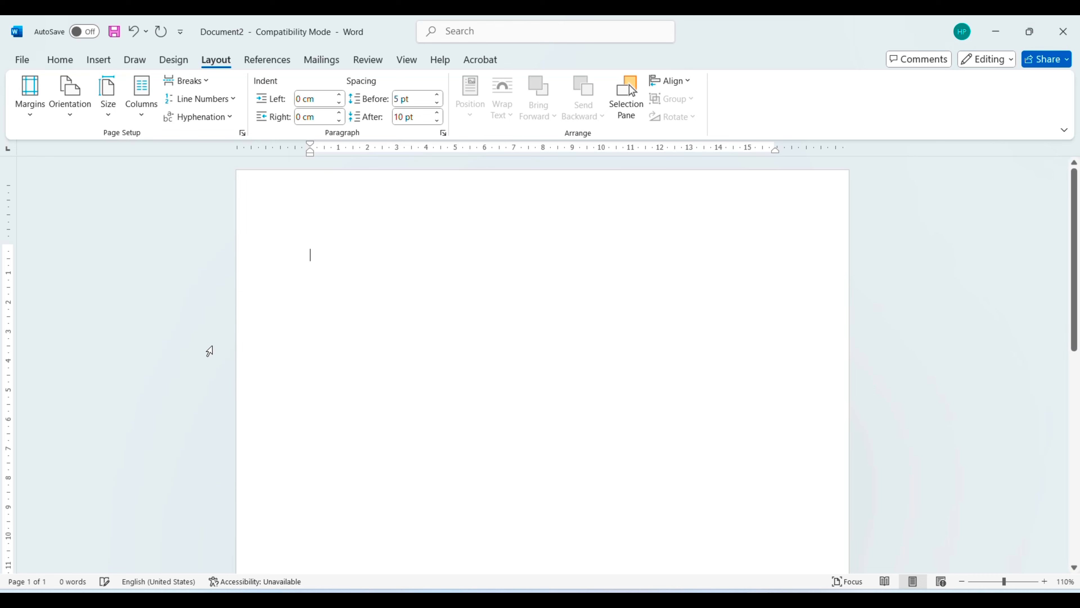
click(119, 107)
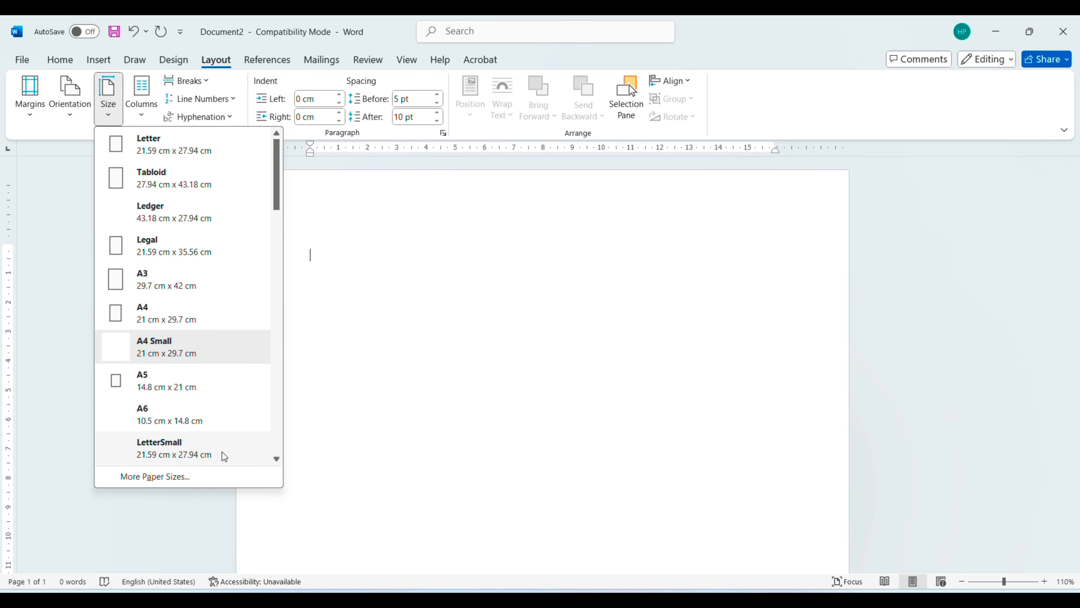
scroll(222, 452, down, 10)
scroll(215, 420, up, 10)
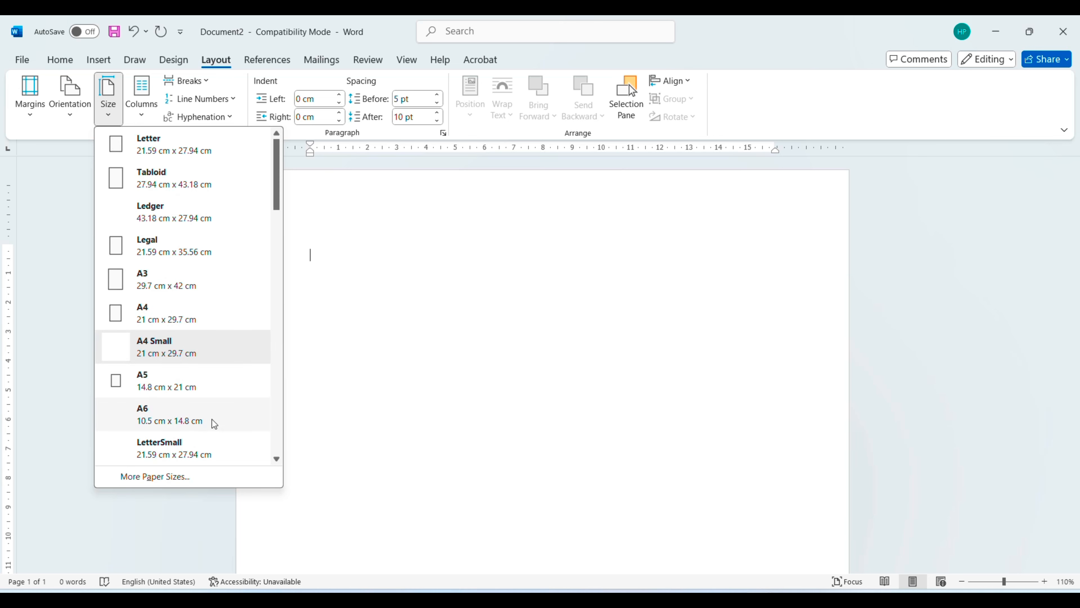
click(178, 142)
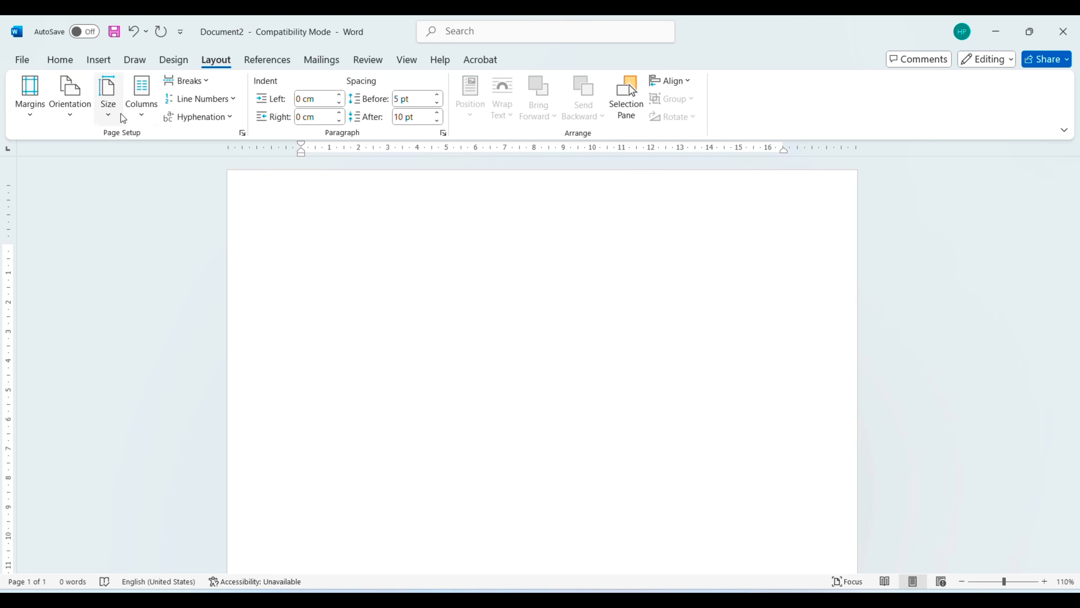
- Try the A3 and A4 paper sizes on the document, and return it to Letter
click(111, 114)
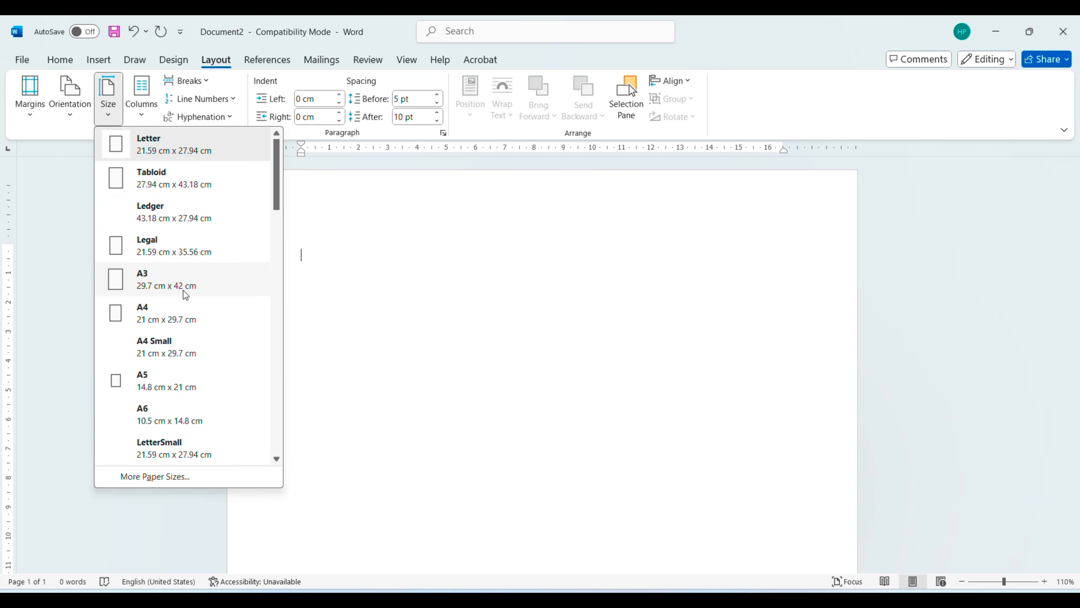
click(179, 280)
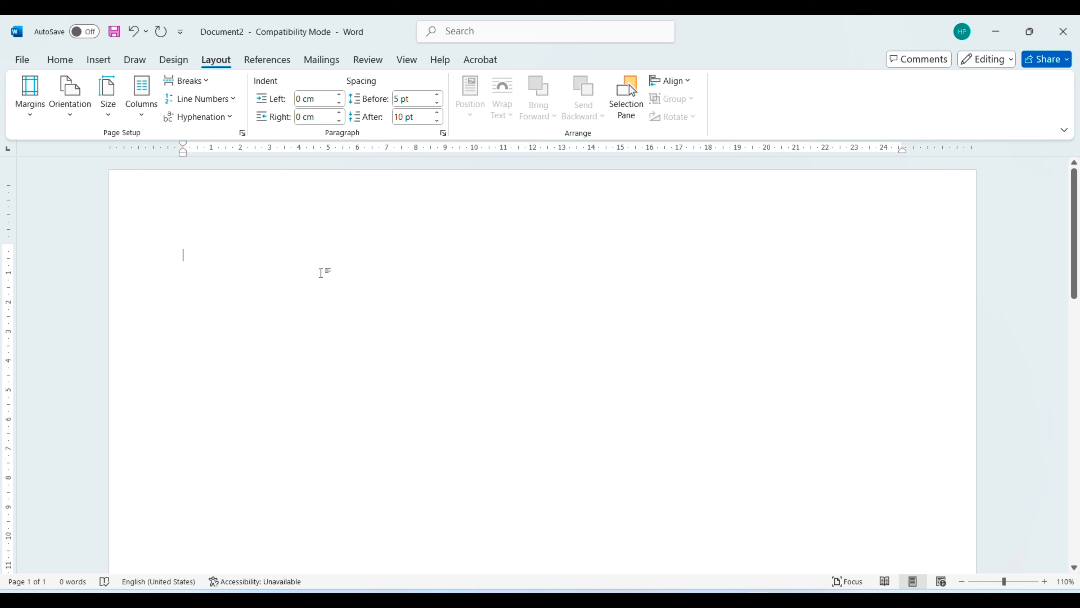
click(109, 121)
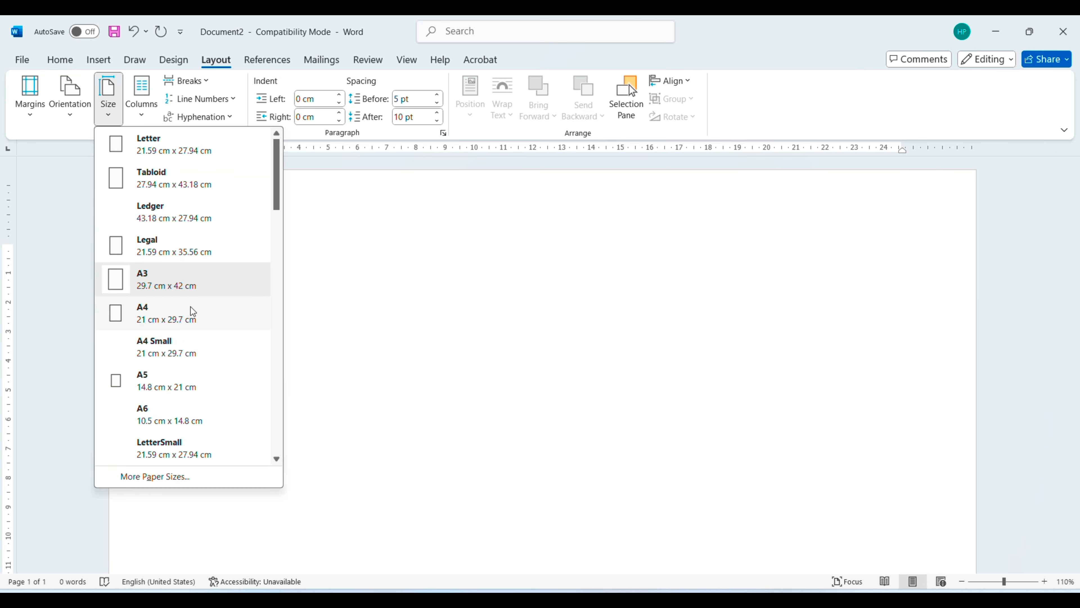
click(195, 329)
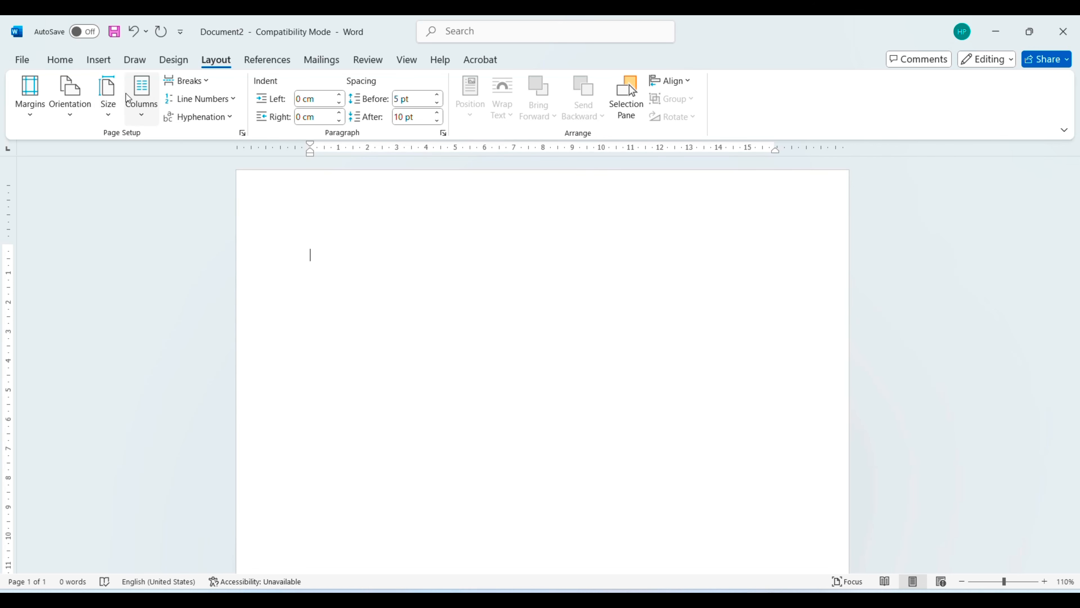
click(114, 105)
click(133, 152)
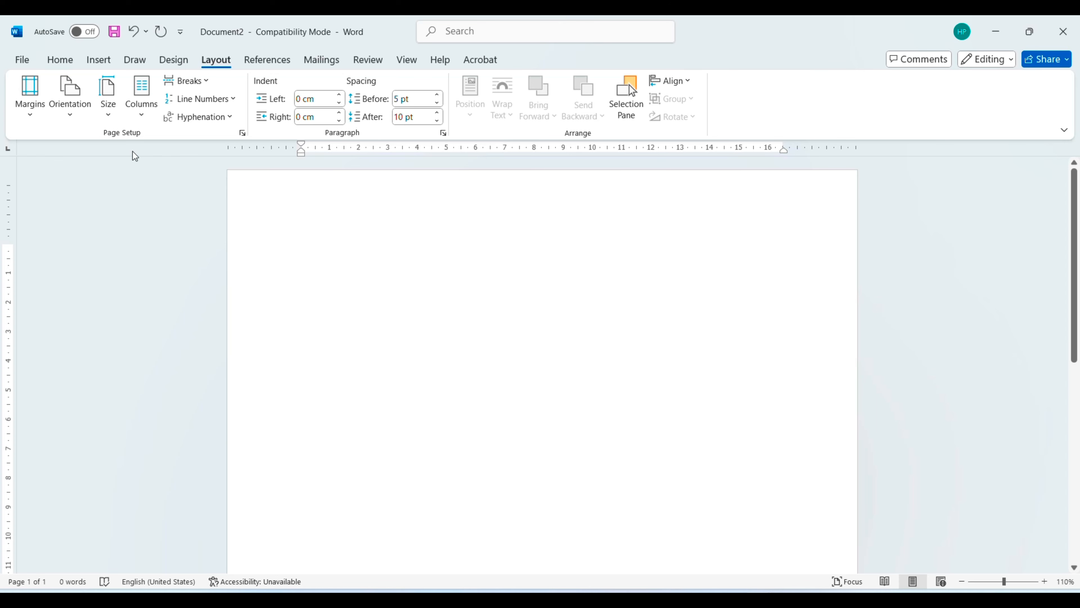
- Examine the remaining paper size presets, the custom width and height settings, and the section start options in Page Setup
click(111, 119)
scroll(200, 455, down, 4)
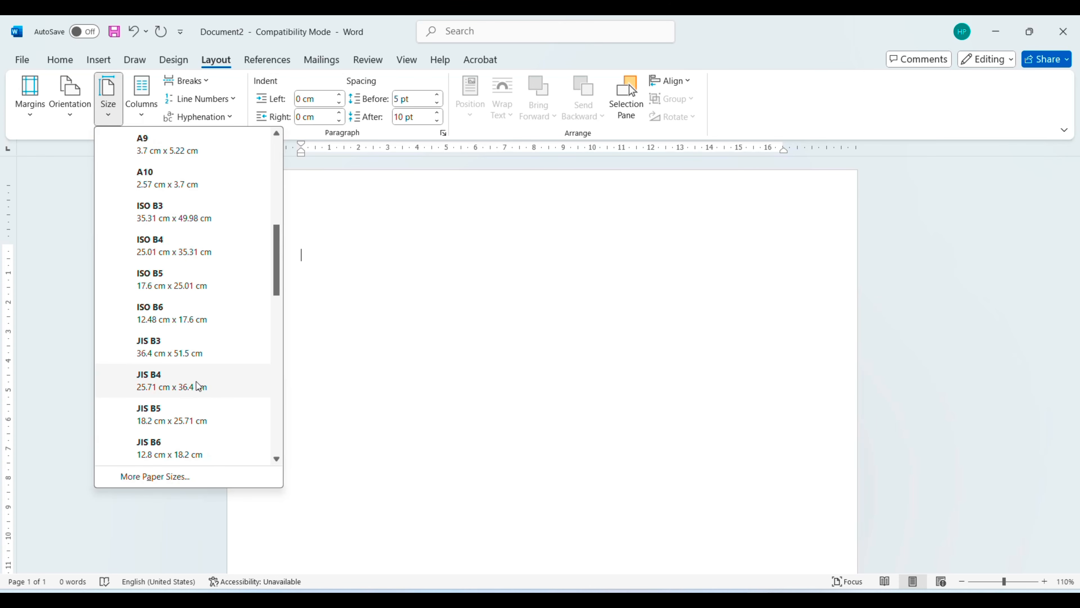
scroll(181, 296, down, 5)
scroll(181, 296, down, 3)
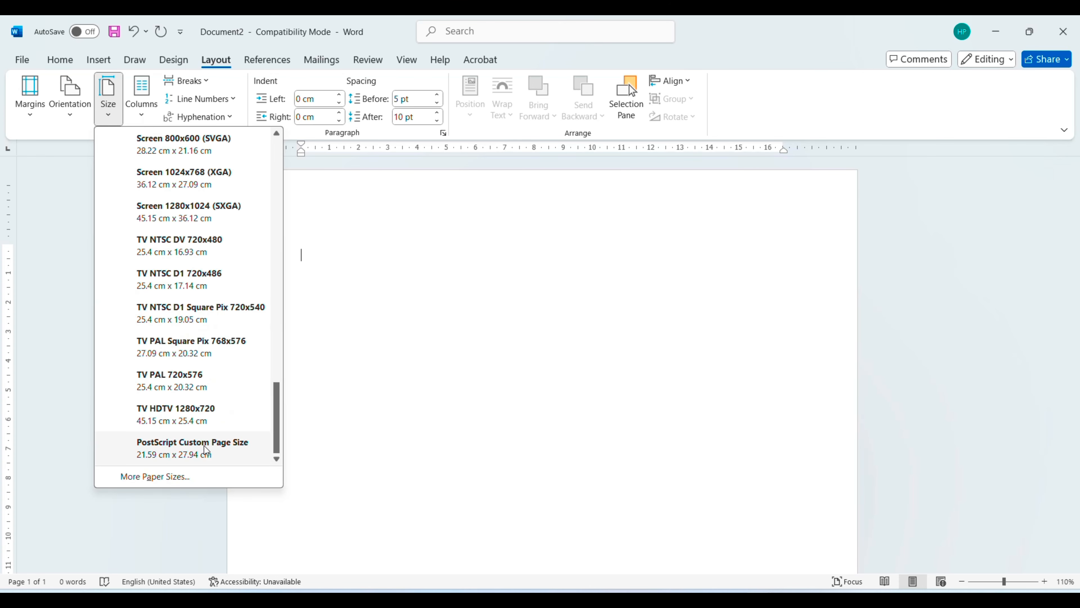
click(175, 474)
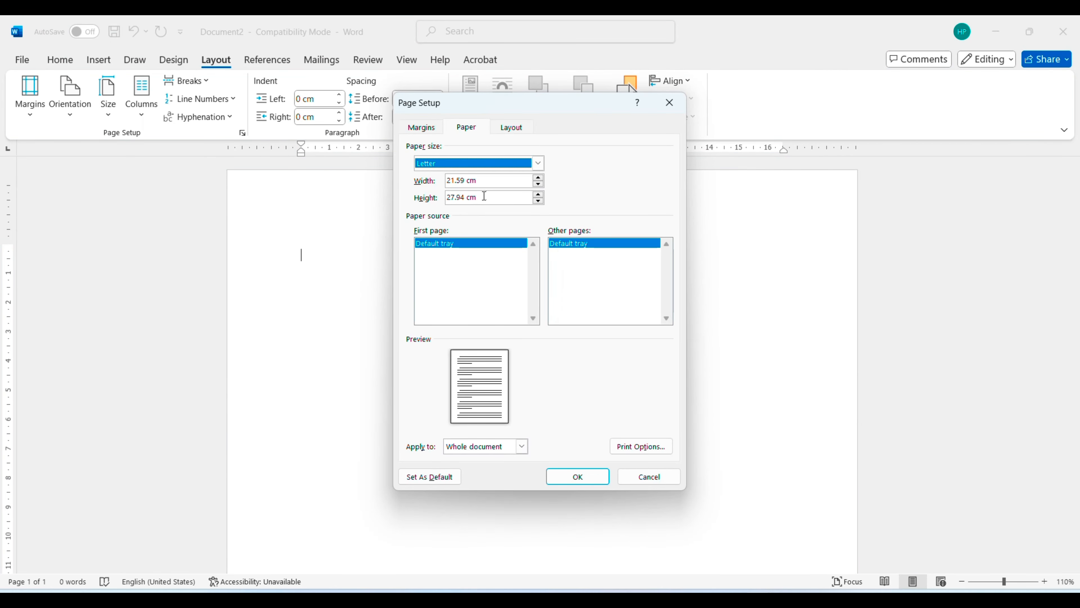
click(498, 181)
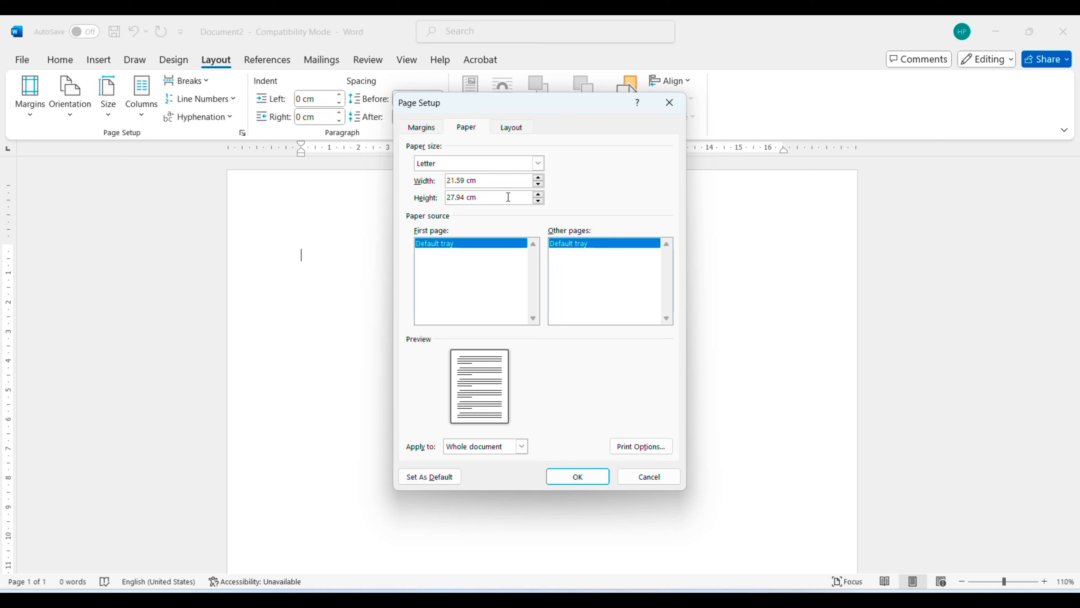
click(512, 133)
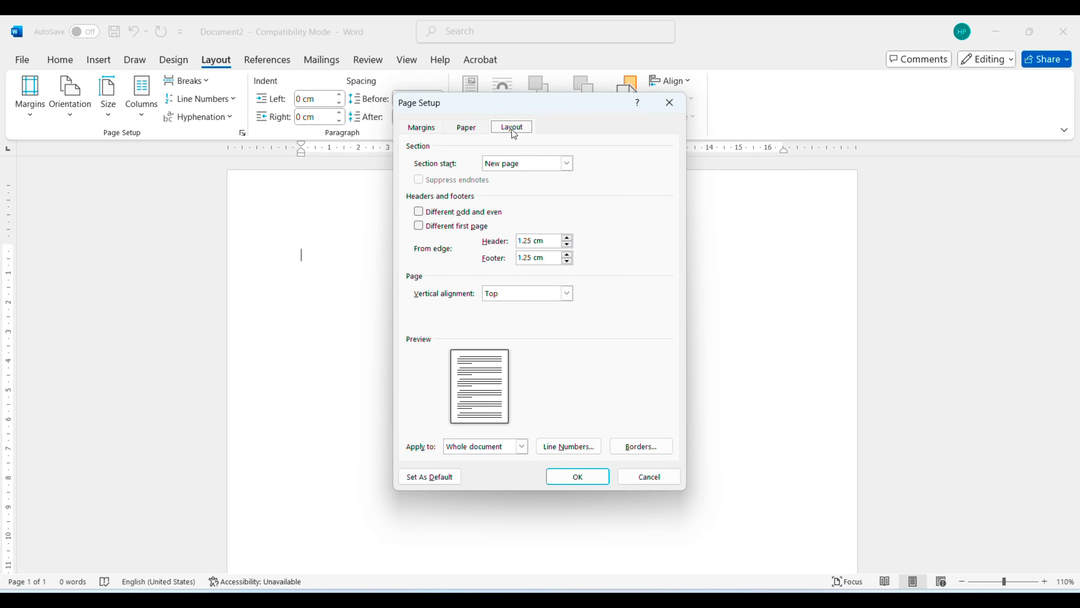
click(527, 165)
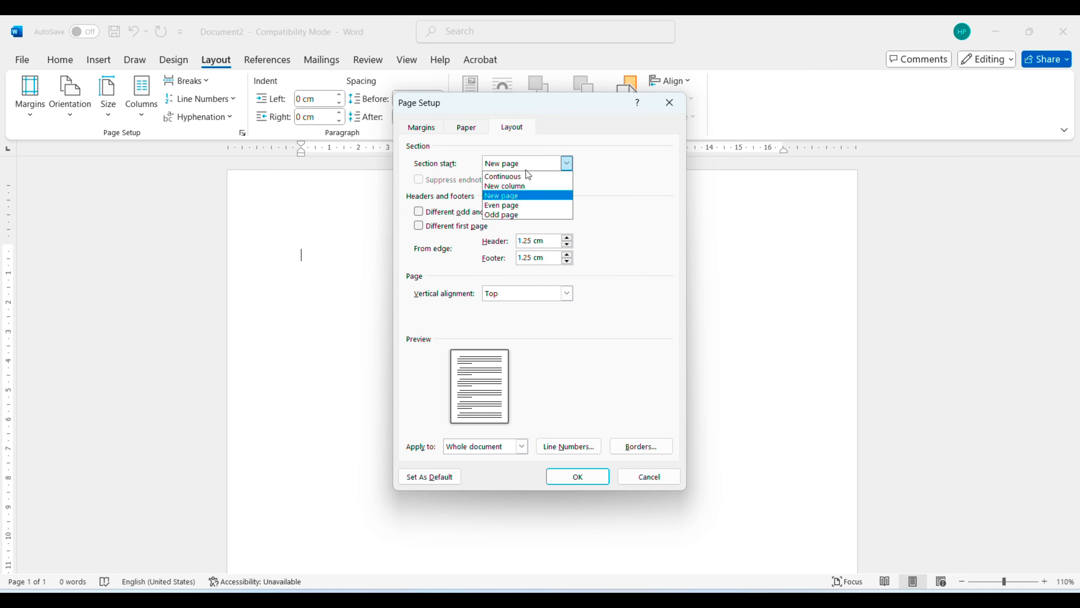
click(618, 216)
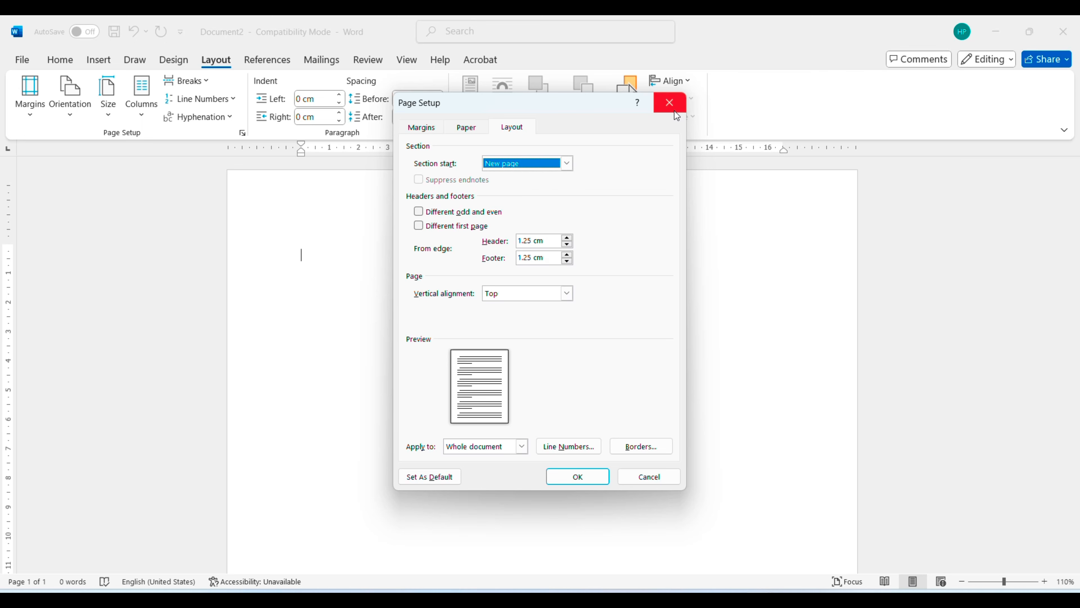
click(669, 102)
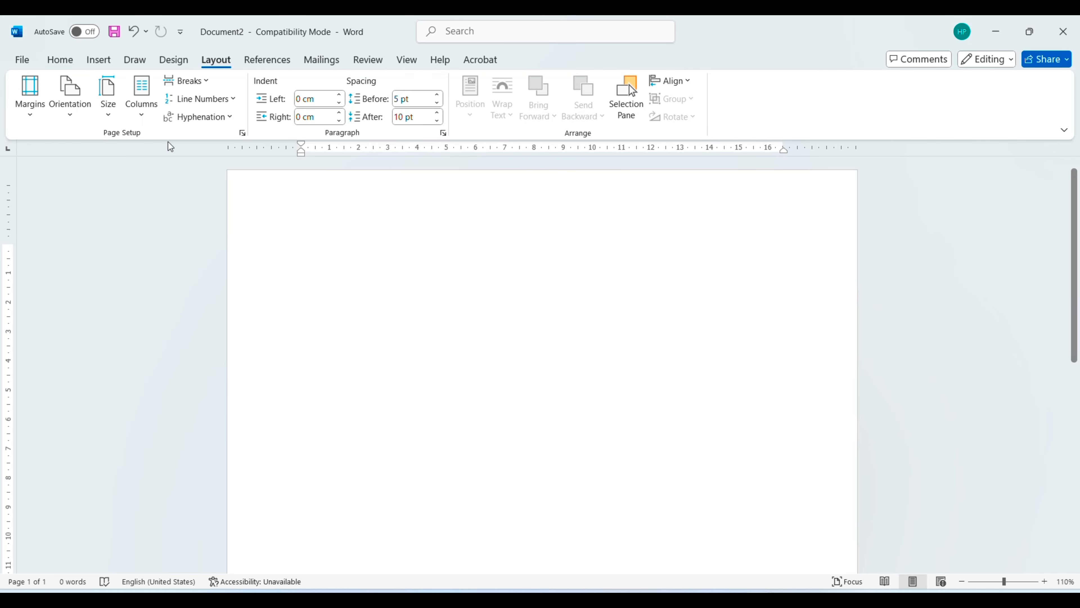
- Enter the filler text "Hfhjvhjjhgdhhfhhbuihdfgfdgfdg" in the single-column page and delete it
click(135, 121)
click(476, 301)
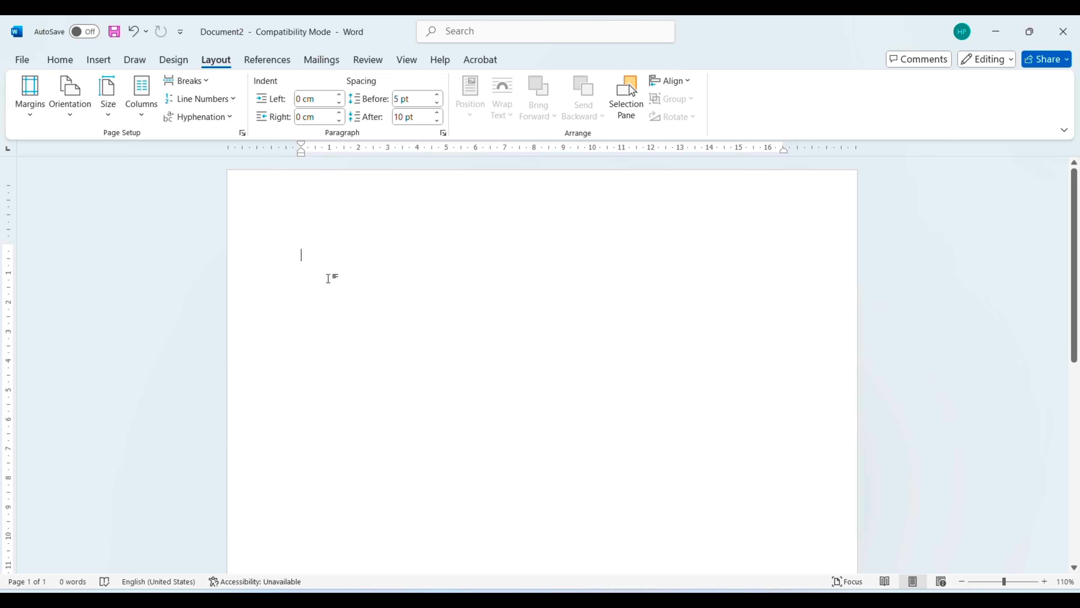
text(hfhjvhjjhgdhhfhhbuihdfgfdgfdg)
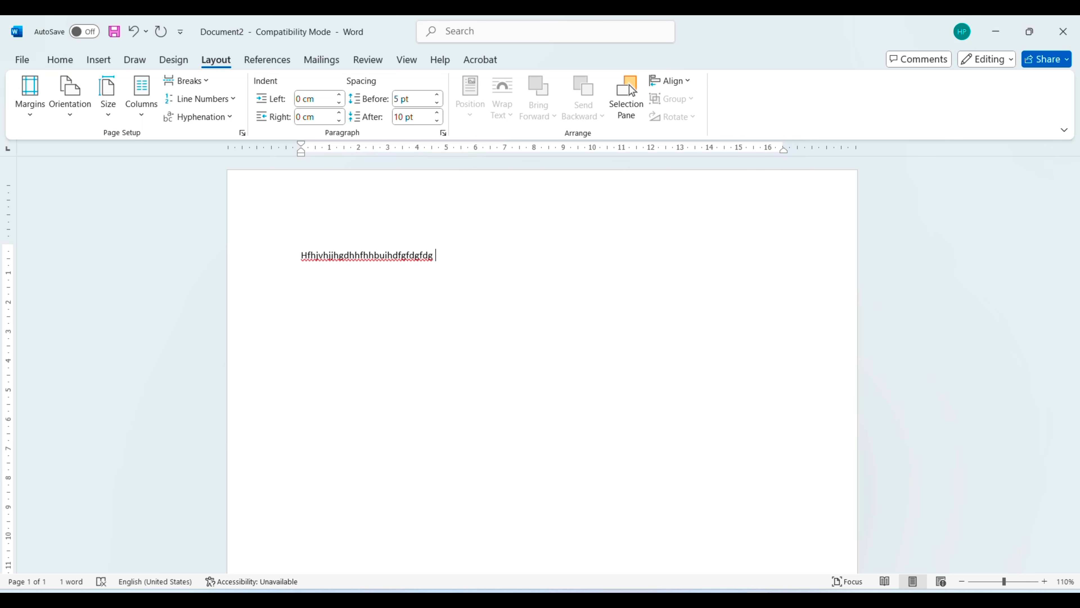
key(ctrl+a)
key(BackSpace)
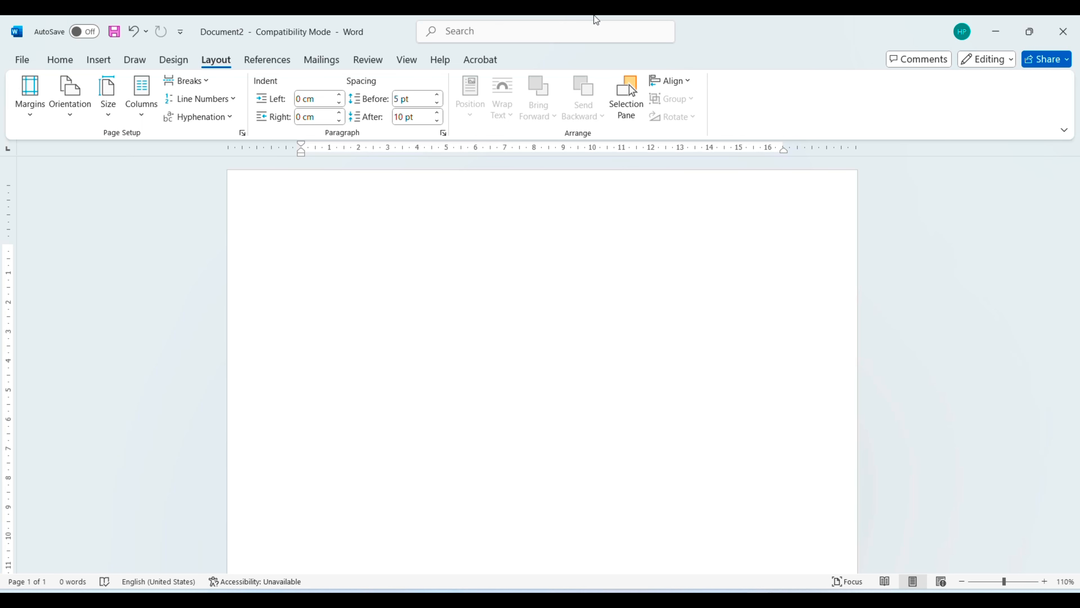
- Apply the two-column layout to the empty page, and change it to three columns
click(141, 97)
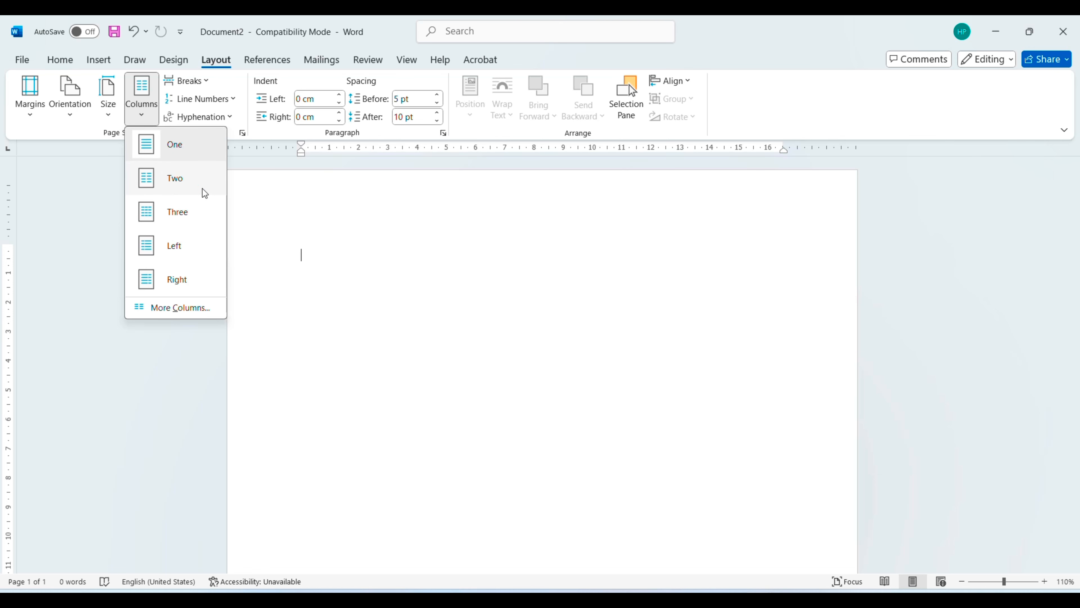
click(163, 185)
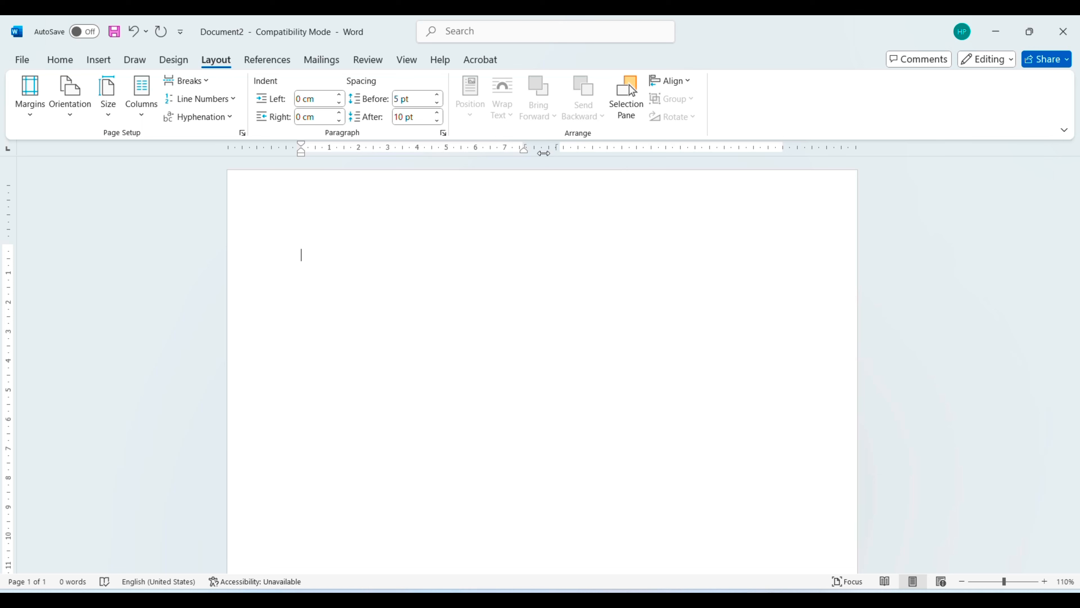
click(142, 94)
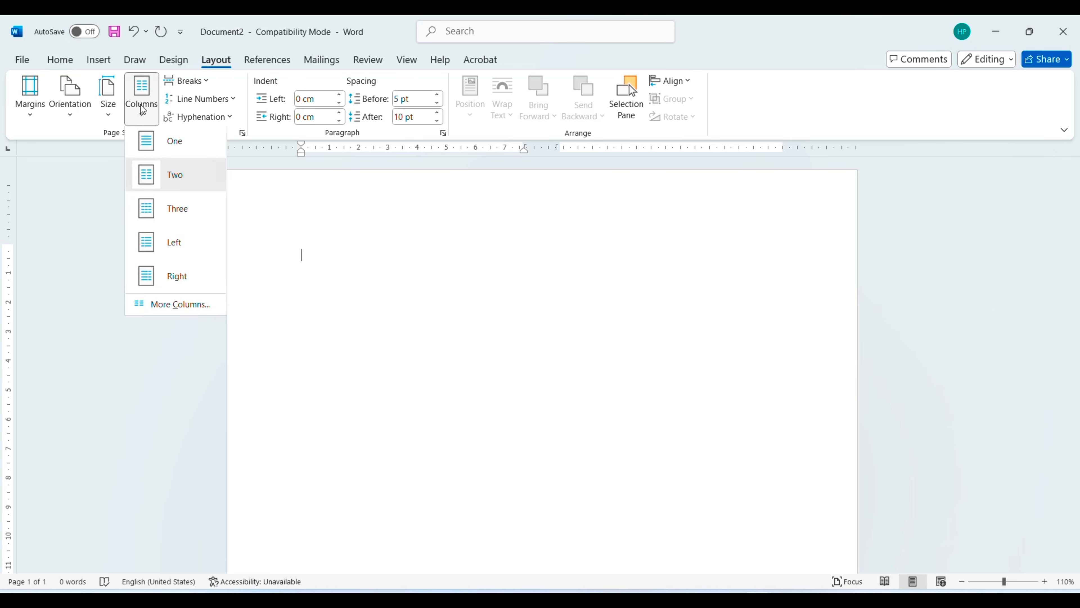
click(157, 220)
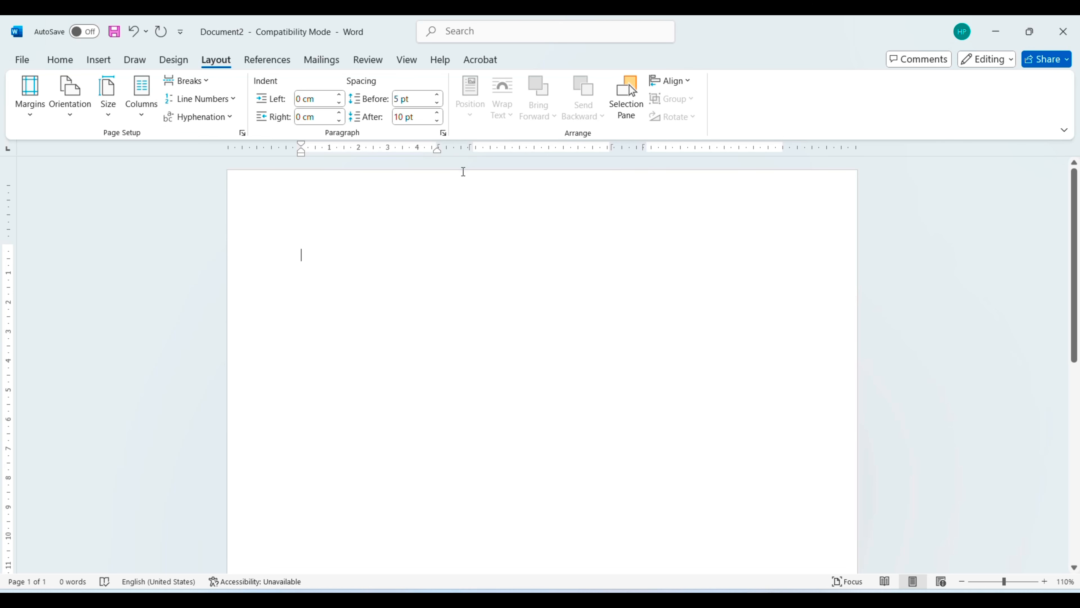
- Fill two lines of the first column with the filler text "bgrjhhfdjghdgejkherjghiurfgregheriughuirhreuihreuiheruiheruith"
text(bgrjhhfdjghdgejkh)
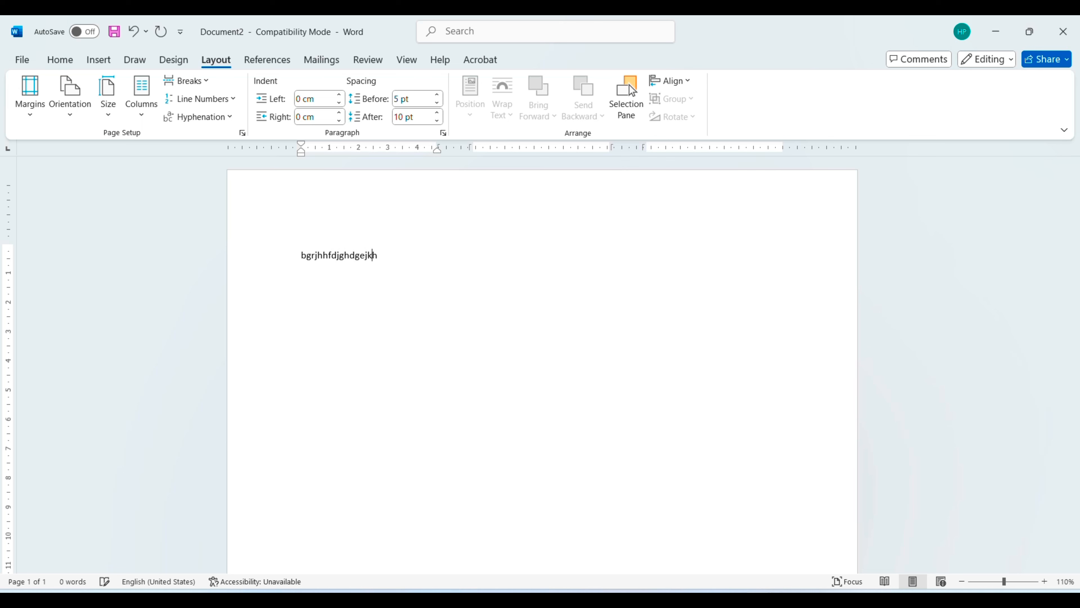
text(erjghiurfgregheriughuirhreuihreuiheruiheruith)
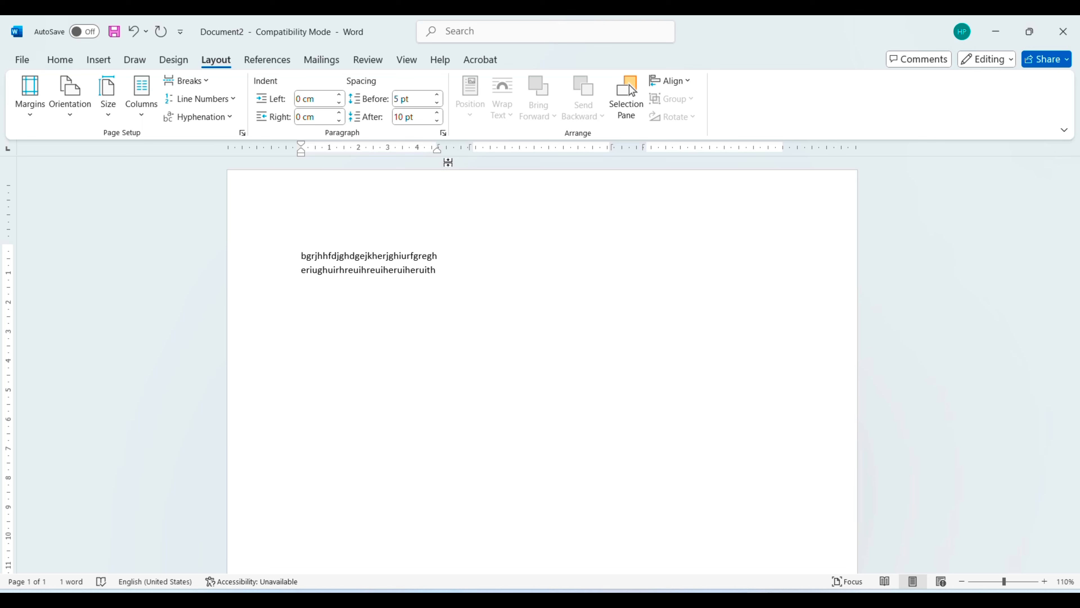
- Append "jghjg" to the first column's filler text and move the cursor to the start of the second column
text(jghjg)
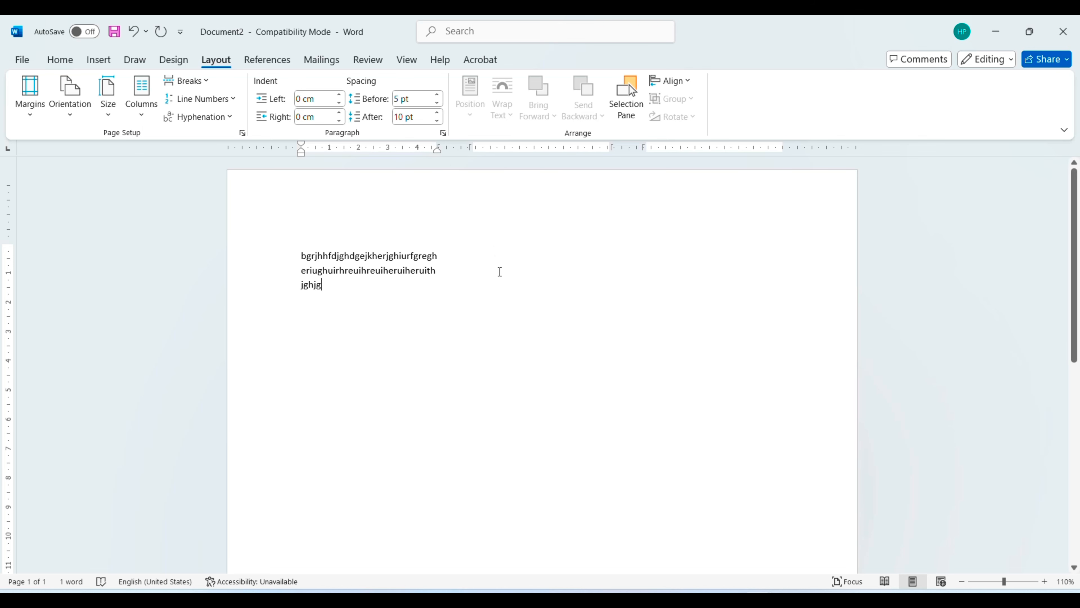
key(Return)
scroll(497, 275, down, 3)
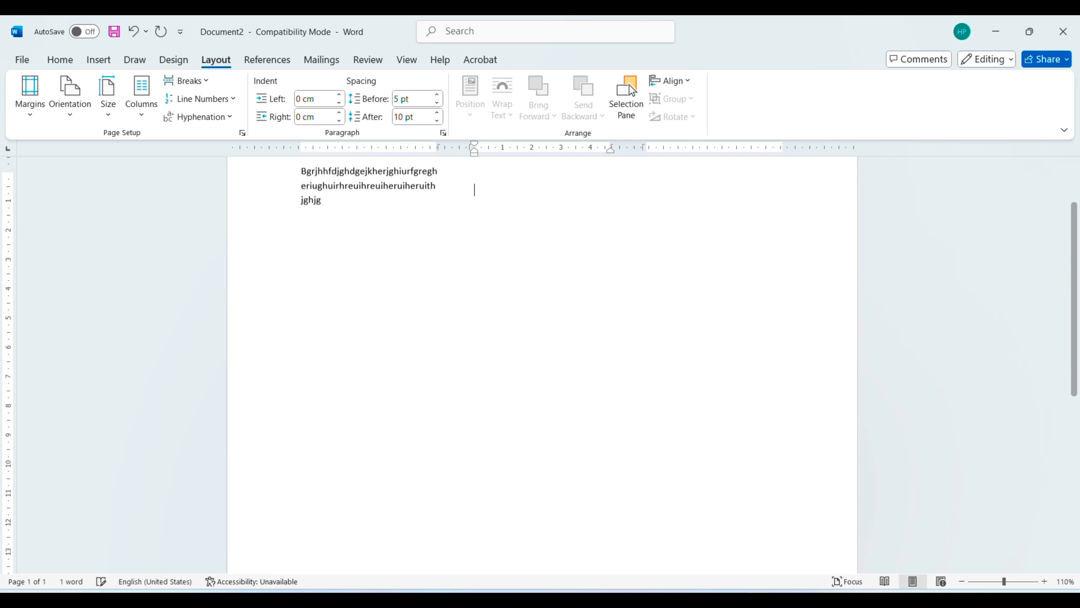
scroll(535, 361, up, 3)
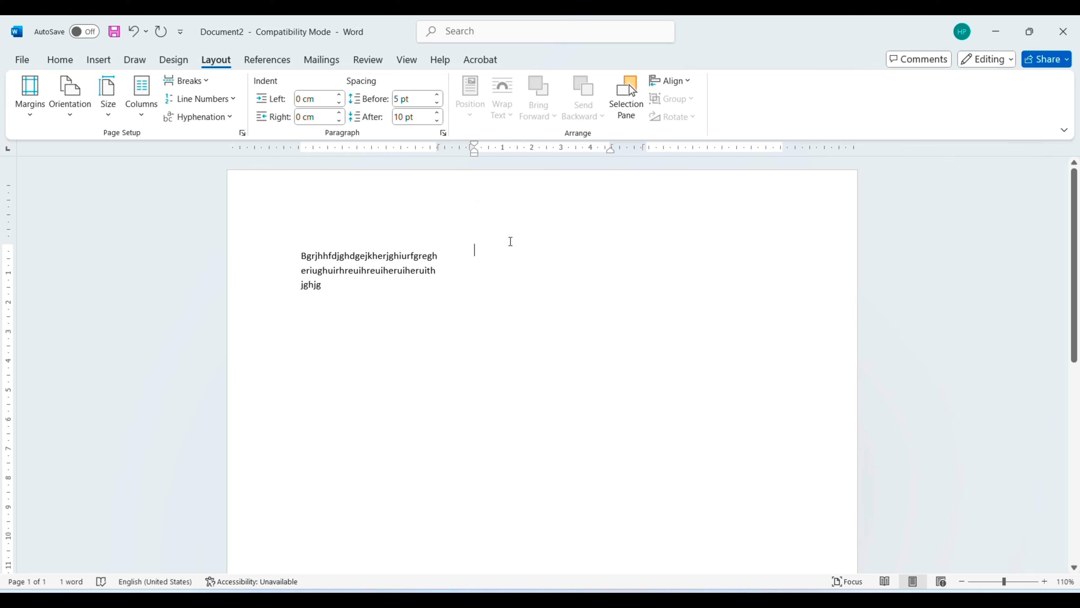
- Fill the second column with the paragraphs "Gfdgfdgfdgfdgfdgfdg" and "Bkjjbdkghdfio"
text(gfdgfdgfdgfdgfdg)
key(Return)
text(bkjjbdkghdfio)
key(Return)
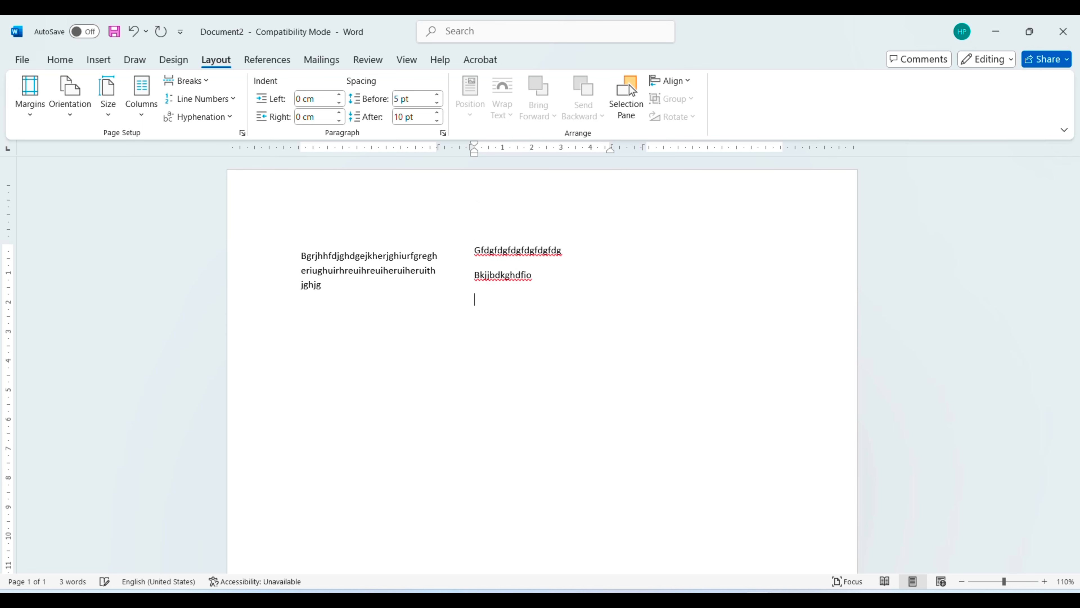
- Add blank paragraphs down the second column to reach the third, and remove the surplus ones so the cursor sits at the third column's start
key(Return)
key(Return)
key(Return)
key(Return)
key(Return)
key(Return)
key(Return)
key(Return)
key(Return)
key(Return)
key(Return)
key(Return)
key(Return)
key(Return)
key(Return)
key(Return)
key(Return)
key(Return)
key(Return)
key(Return)
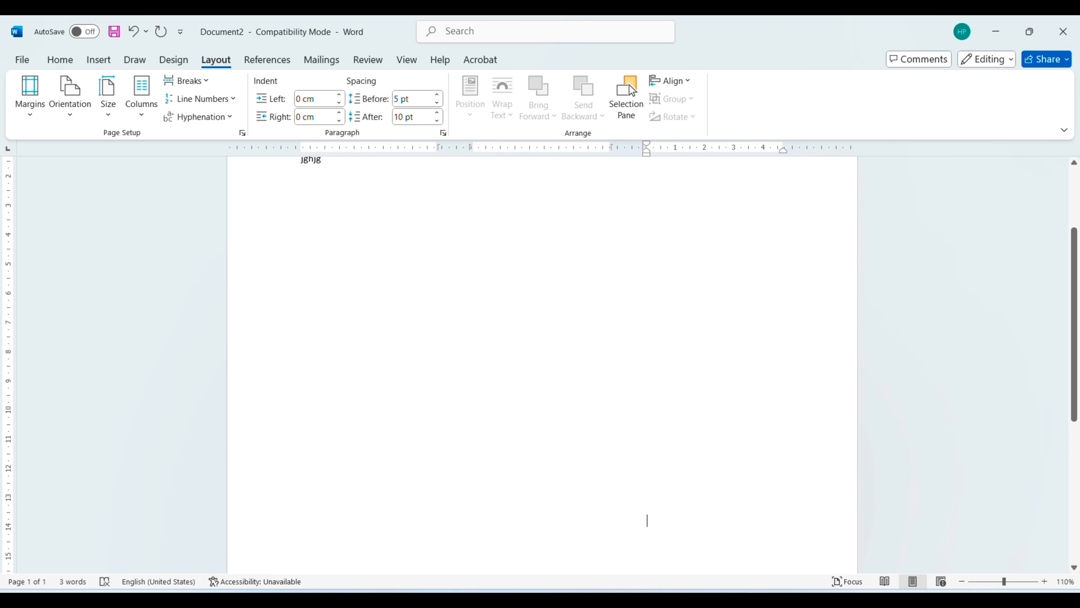
key(BackSpace)
key(BackSpace)
key(BackSpace)
key(BackSpace)
key(BackSpace)
key(BackSpace)
key(BackSpace)
key(BackSpace)
key(BackSpace)
key(BackSpace)
key(BackSpace)
key(BackSpace)
key(BackSpace)
key(BackSpace)
key(BackSpace)
key(BackSpace)
scroll(540, 229, up, 2)
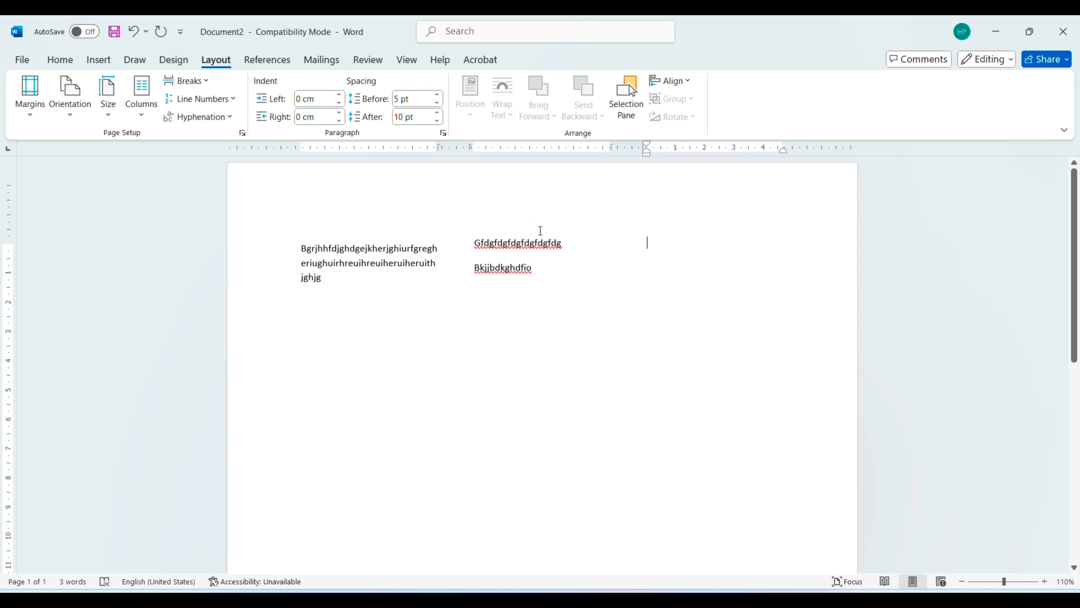
- Enter the filler text "knbjkgfnhbjkfgnhjkfghblkmklbgfjkfgnjgkbnjkgnbgjknbjkgnjkgfn" in the third column and end the paragraph
text(knbjkgfnhbjkfgnhjkfgh)
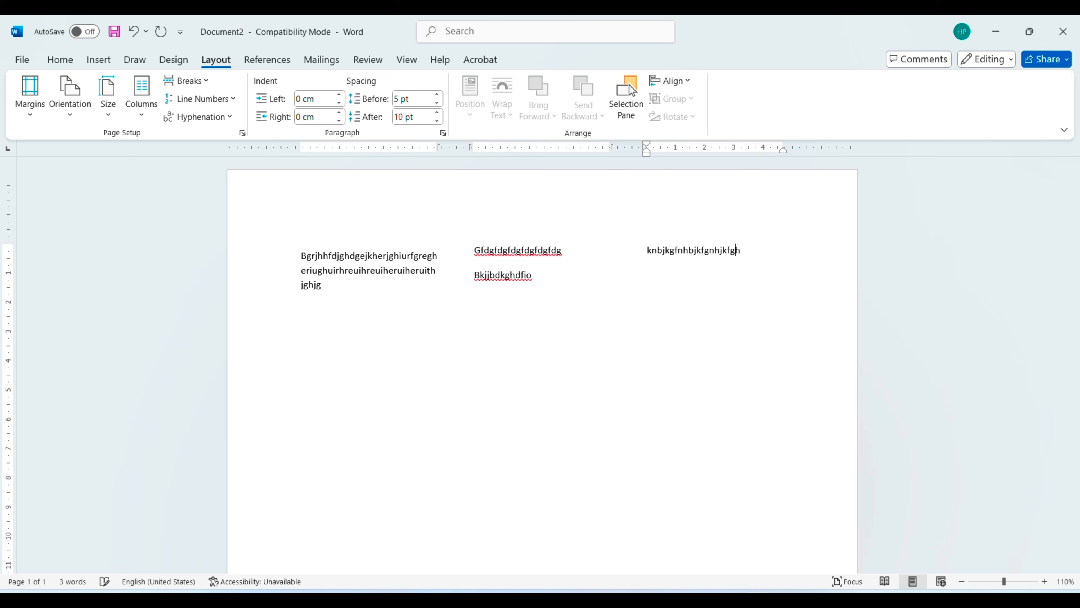
text(blkmklbgfjkfgnjgk)
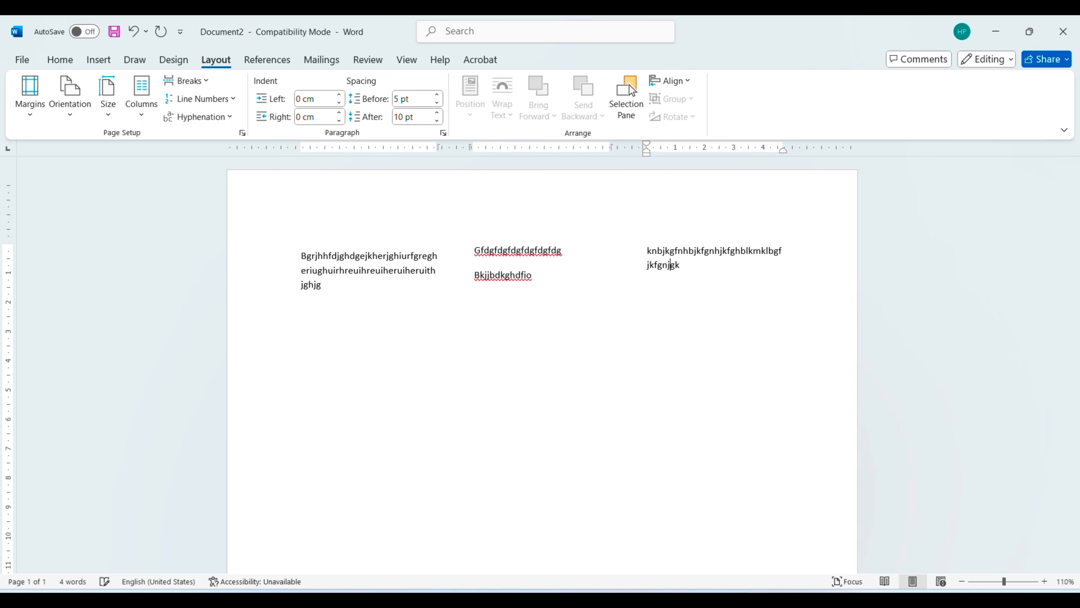
text(bnjkgnbgjknbjkgnjkgfn)
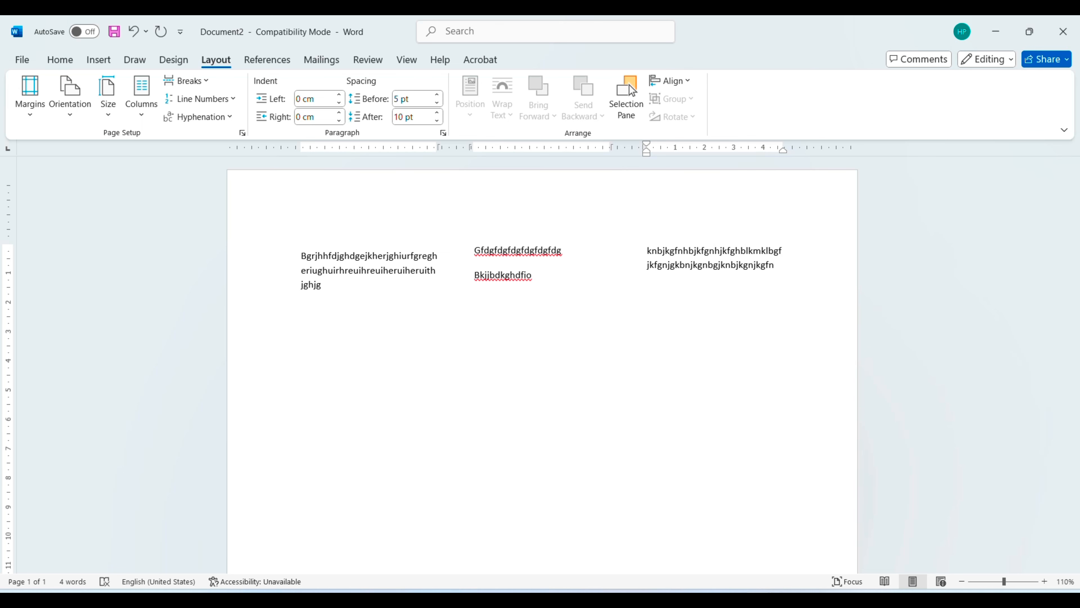
key(Return)
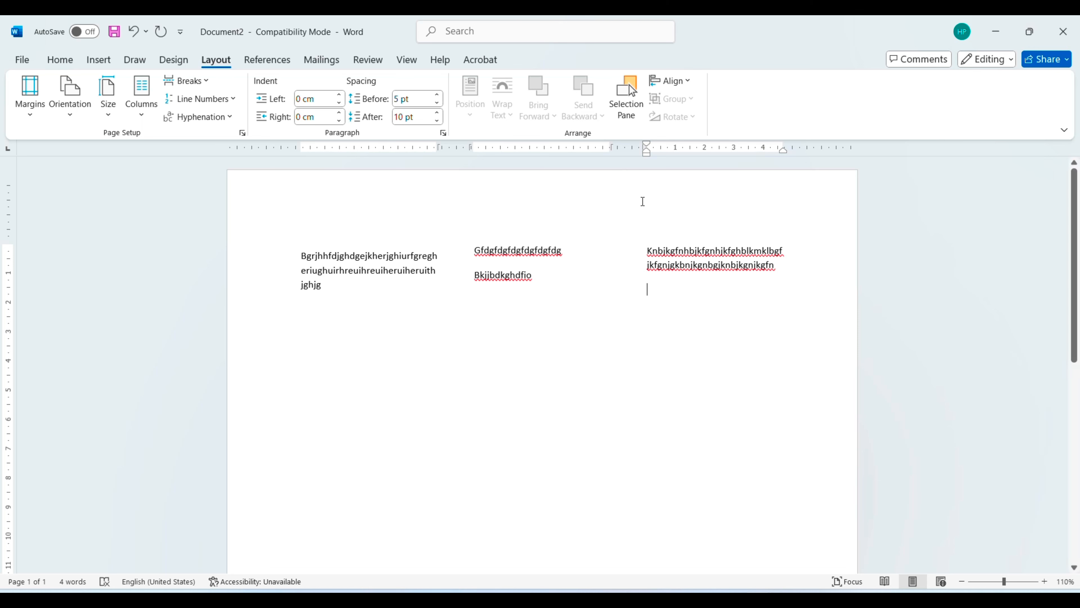
- Change the document from three columns to the two-column layout
click(139, 114)
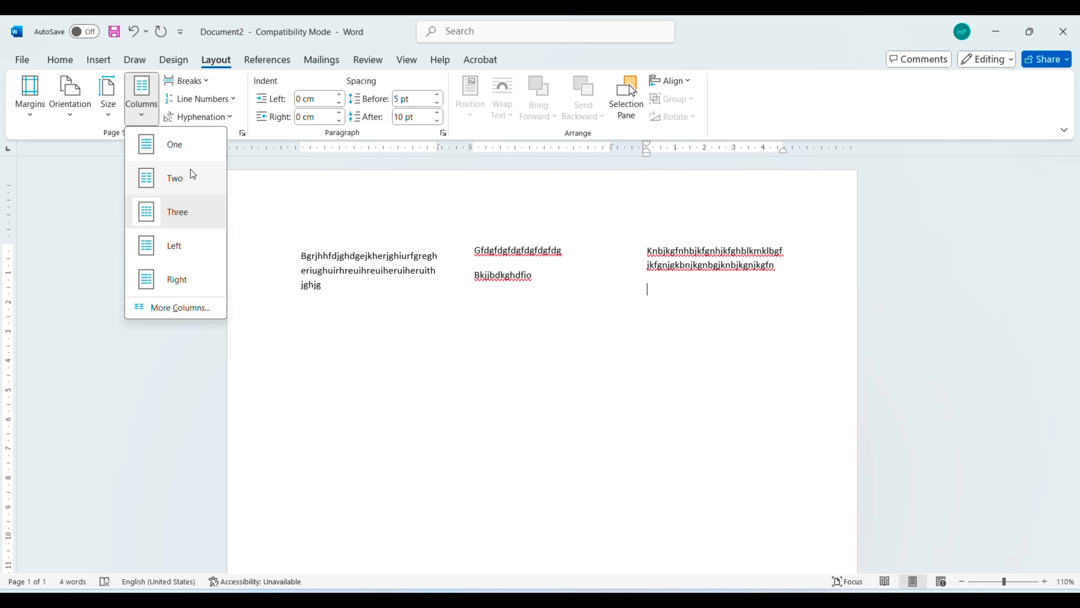
click(190, 175)
scroll(834, 381, up, 5)
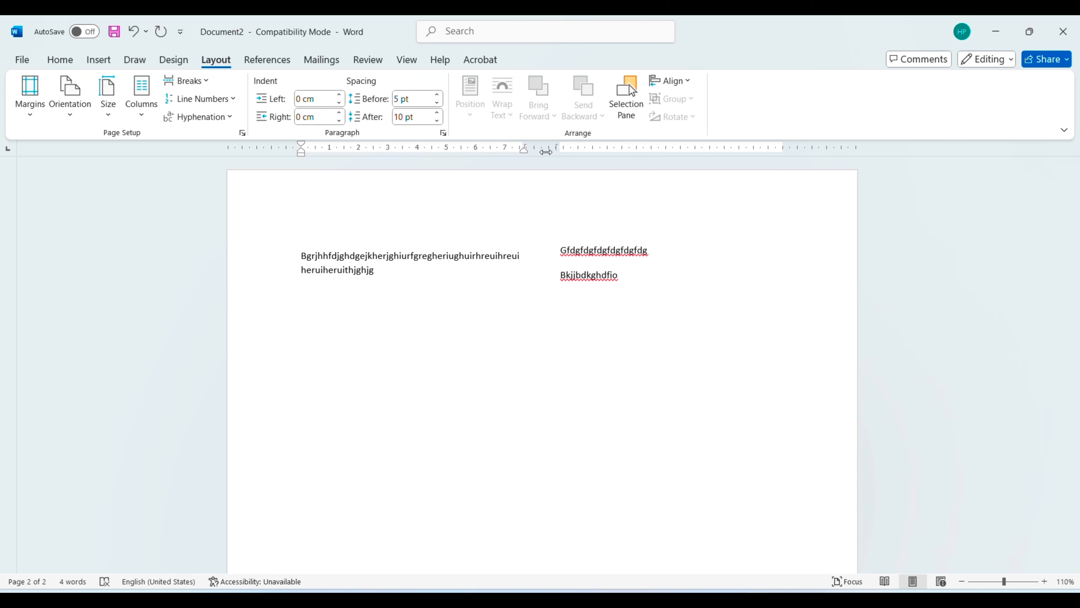
- Return the document to a single-column layout
click(450, 302)
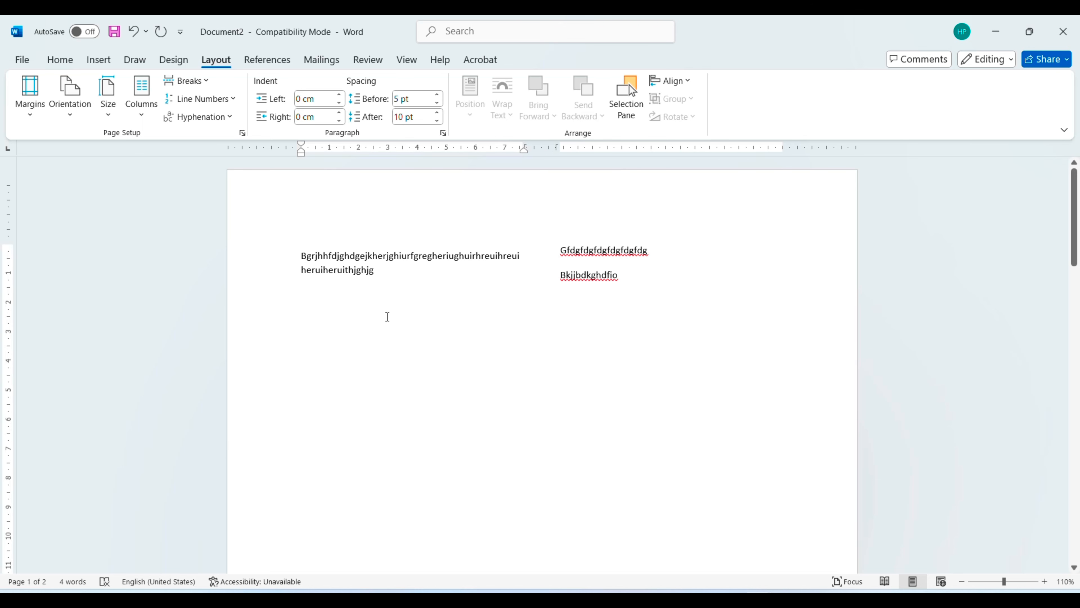
click(671, 260)
click(152, 109)
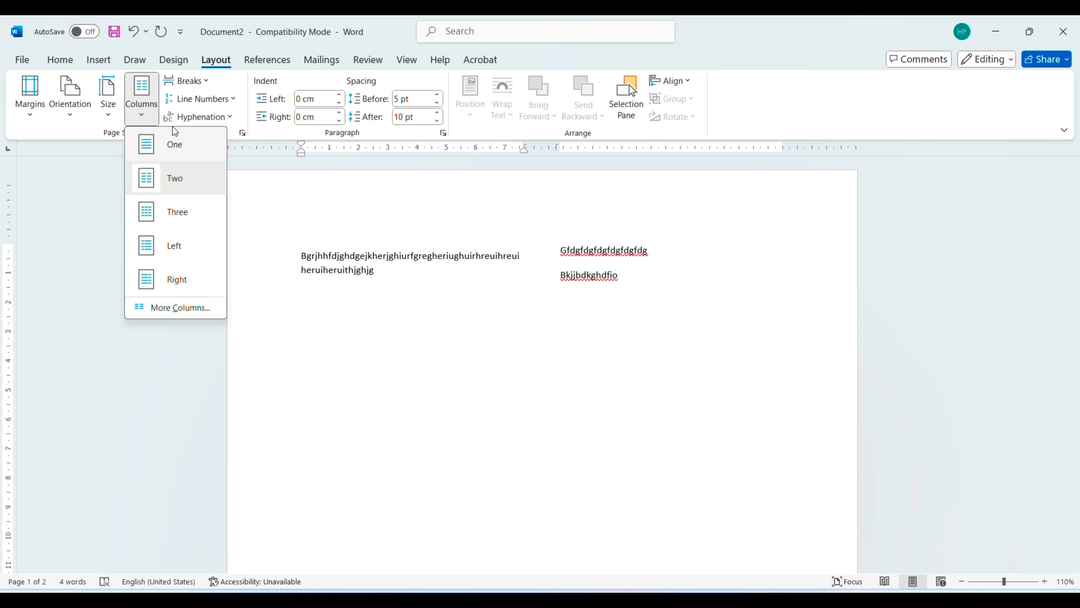
click(184, 158)
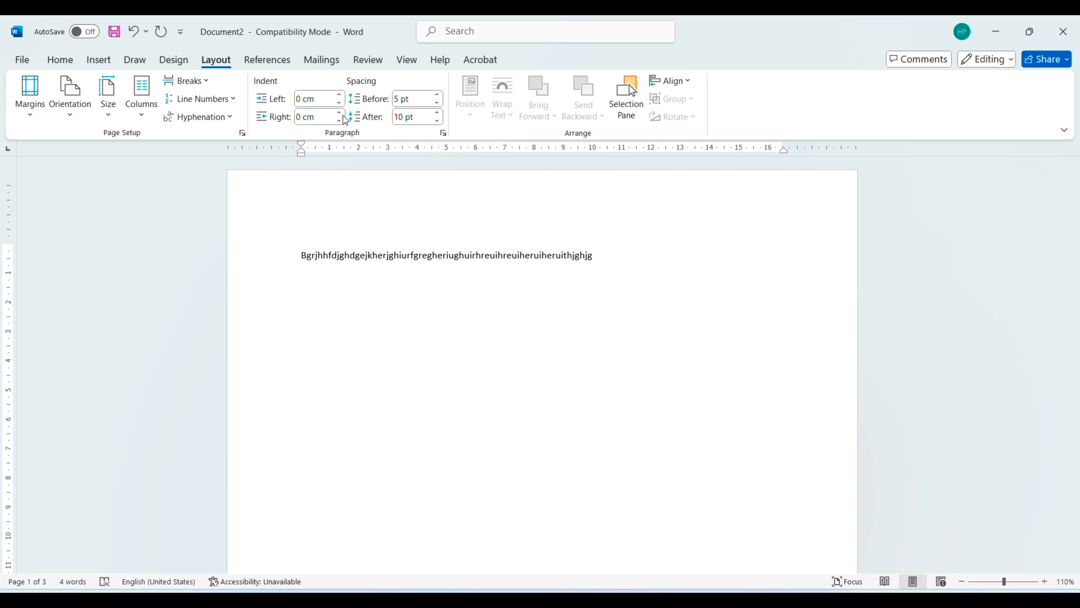
- Select the first line of filler text and set its left indent to 0.9 cm
drag(627, 258, 255, 266)
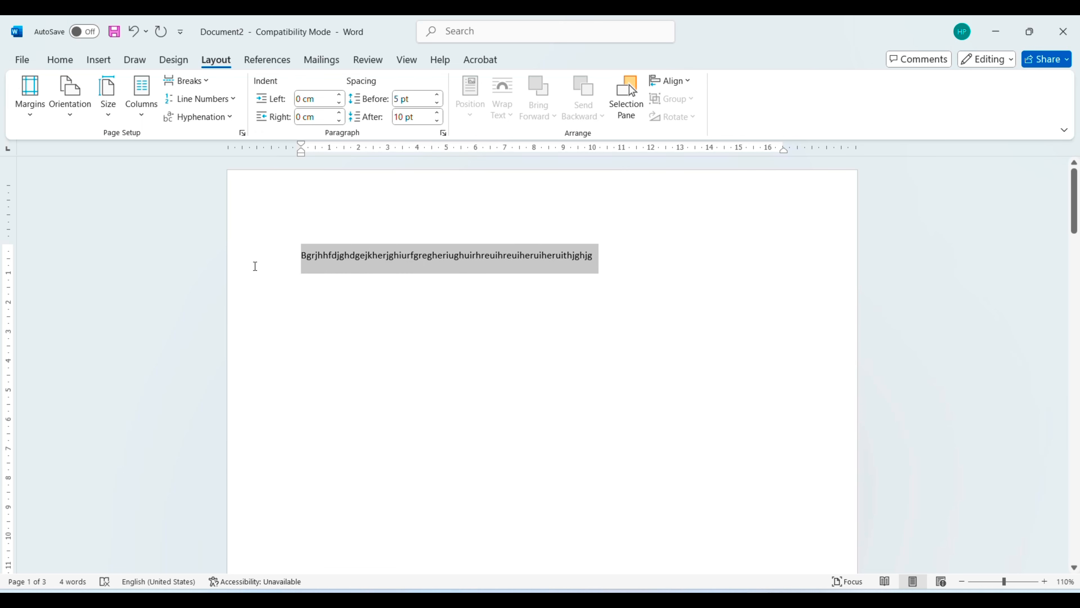
click(339, 95)
click(339, 96)
click(339, 95)
click(339, 95)
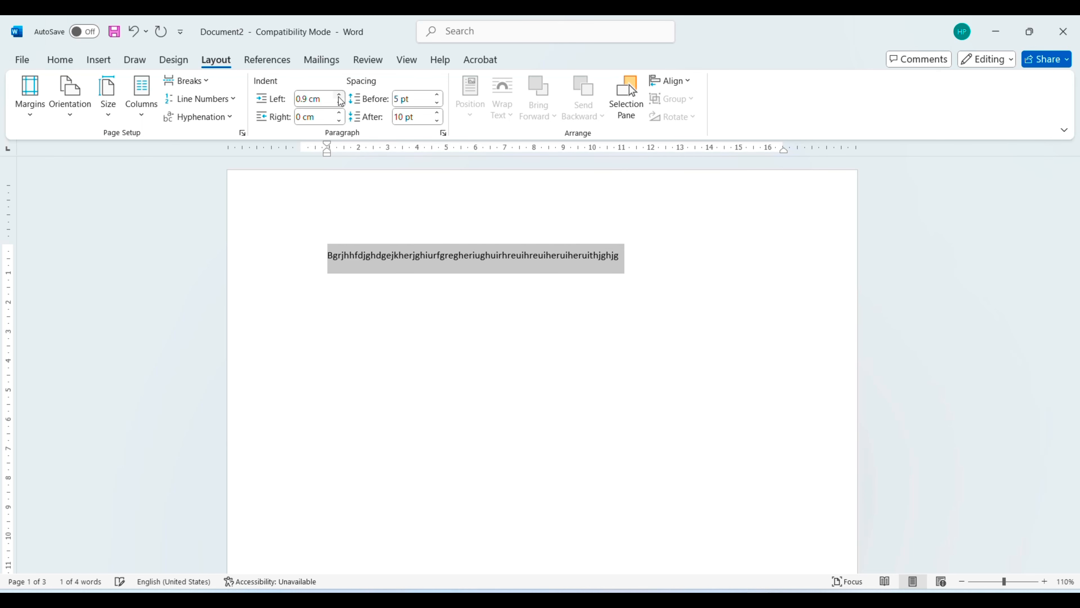
- Reduce the selected line's left indent to -0.3 cm
click(339, 102)
click(339, 102)
click(339, 102)
click(339, 102)
click(339, 102)
click(339, 102)
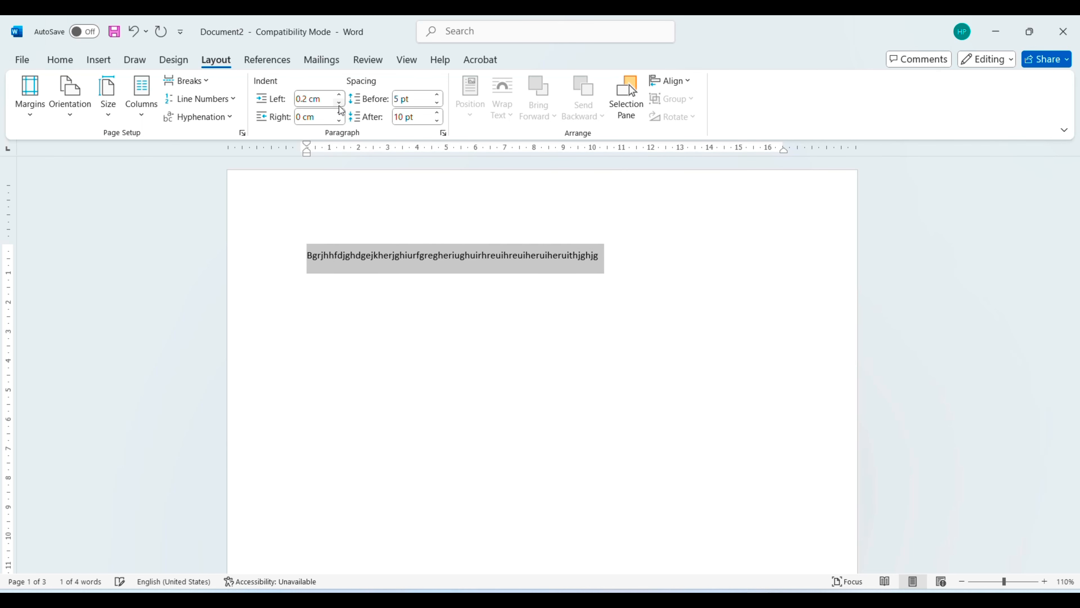
click(339, 102)
click(339, 102)
click(339, 102)
click(340, 102)
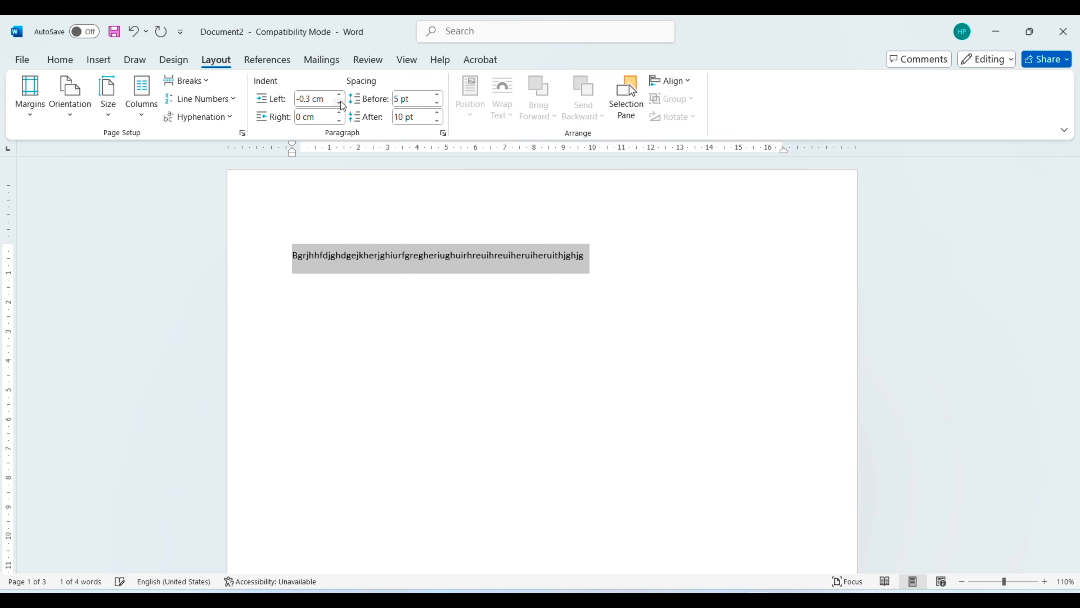
- Reset the selected line's left indent to 0 cm
click(340, 102)
click(340, 102)
click(340, 102)
click(340, 102)
click(340, 102)
click(342, 92)
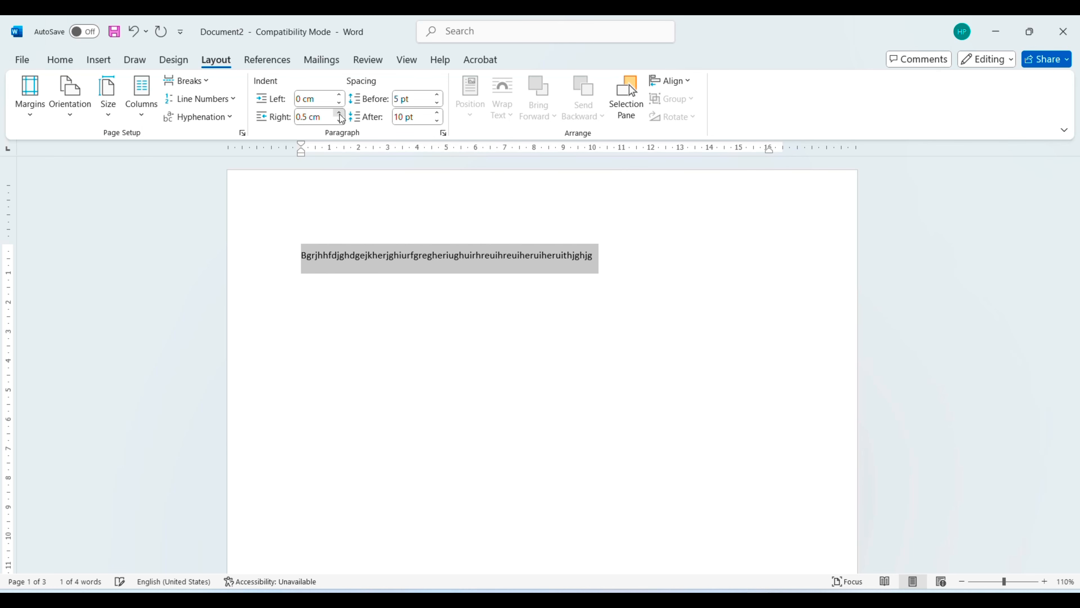
- Set the selected line's right indent to 0.3 cm and align the line to the right
click(339, 114)
scroll(342, 123, up, 4)
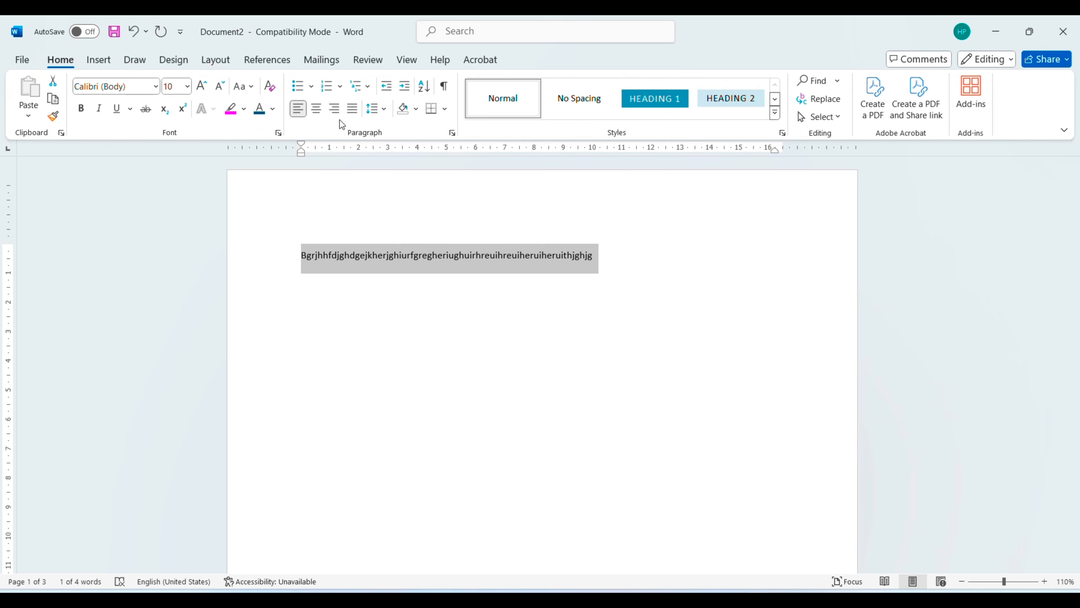
click(341, 108)
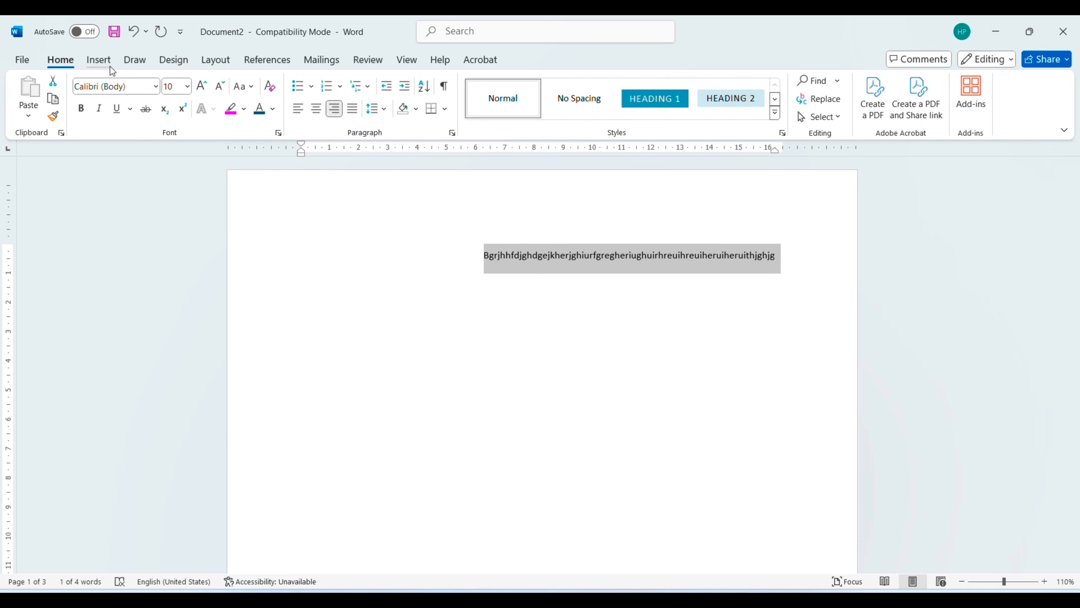
- Set the selected line's right indent to 0.5 cm and align the line to the left
click(216, 62)
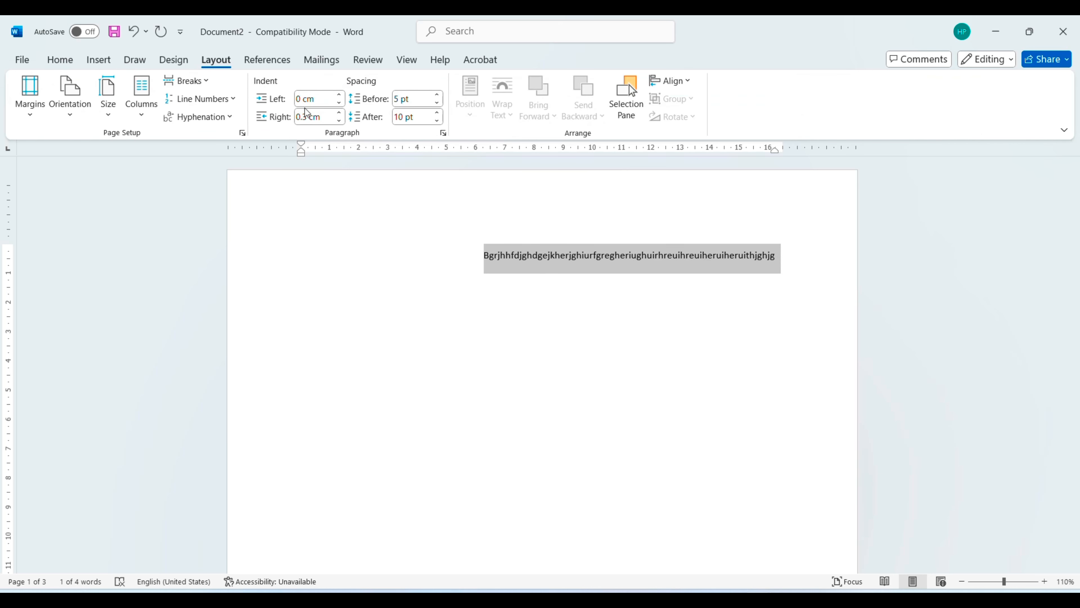
drag(340, 114, 339, 121)
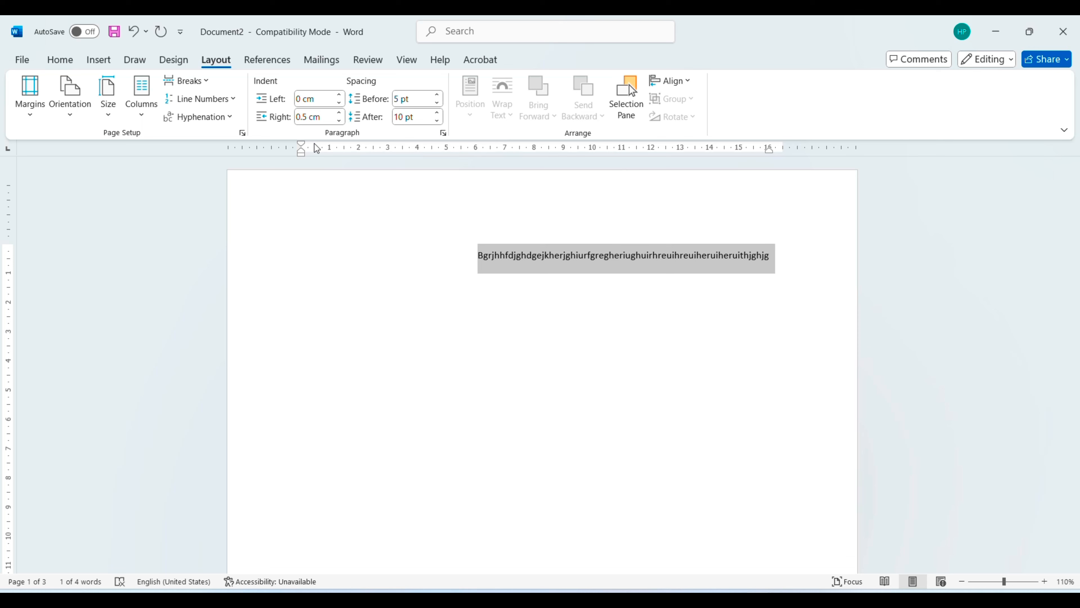
key(ctrl+l)
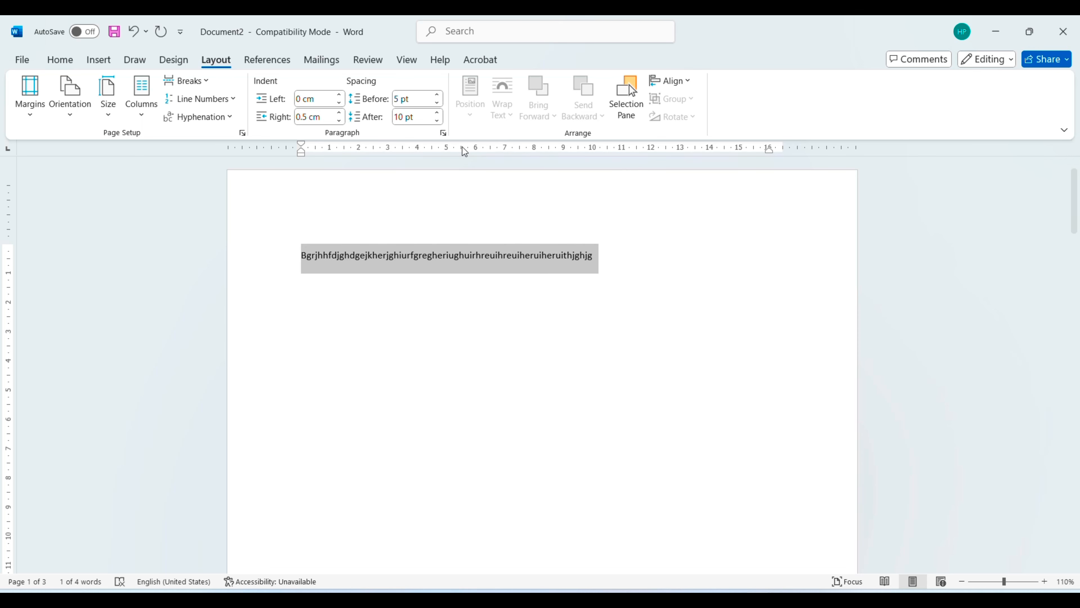
- Increase the spacing before the selected line to 54 pt
click(437, 99)
click(436, 98)
click(437, 99)
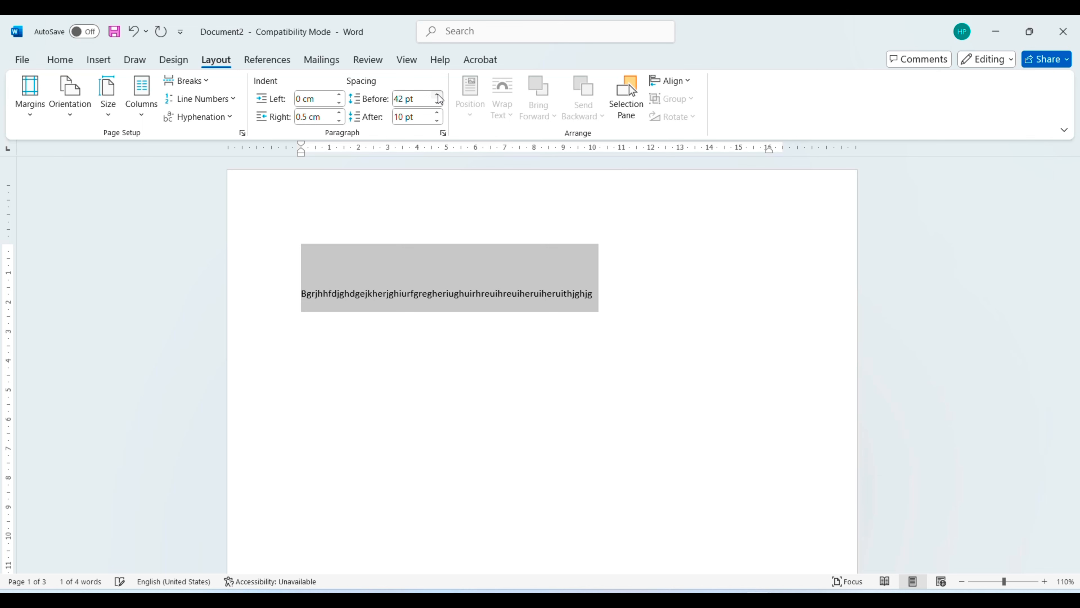
click(438, 99)
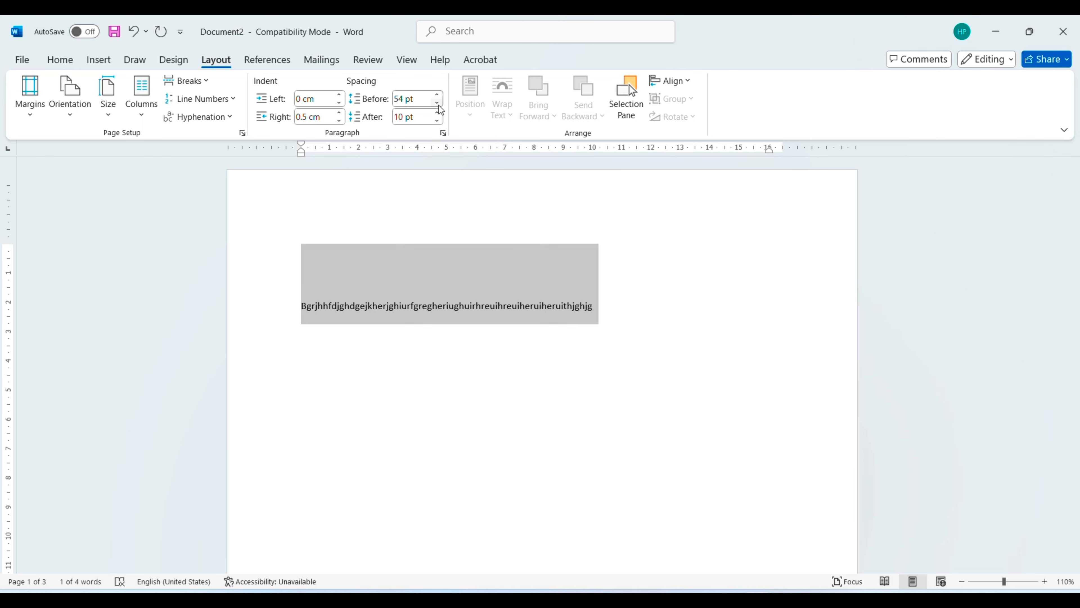
- Reduce the spacing before the selected line to 0 pt
click(438, 106)
click(438, 106)
click(439, 106)
click(438, 106)
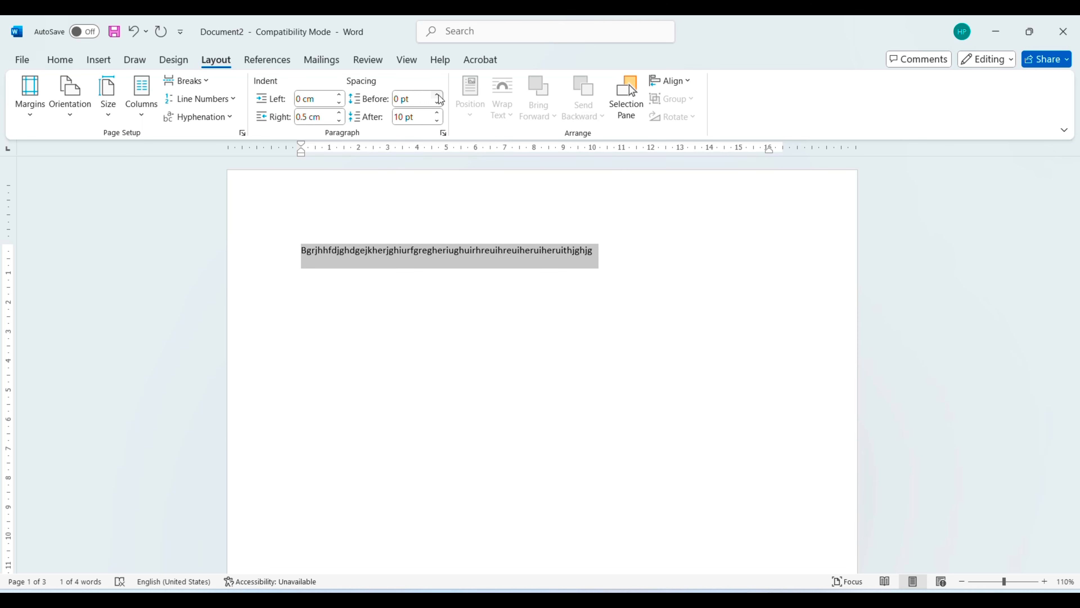
- Raise the spacing before the selected line to 18 pt, and bring it down to 6 pt
click(438, 96)
click(438, 96)
click(438, 96)
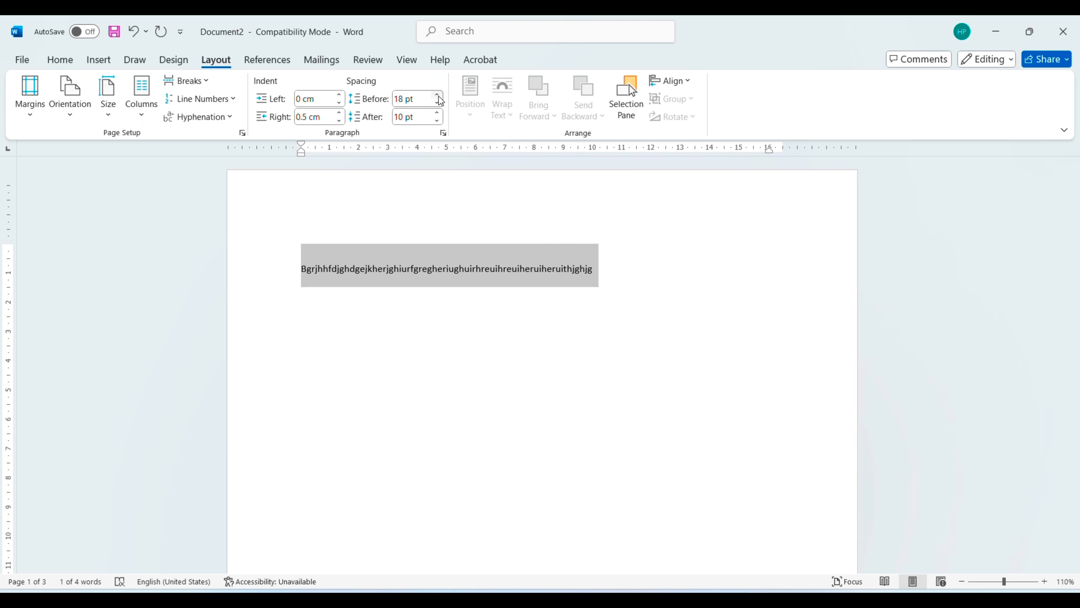
click(439, 104)
click(438, 105)
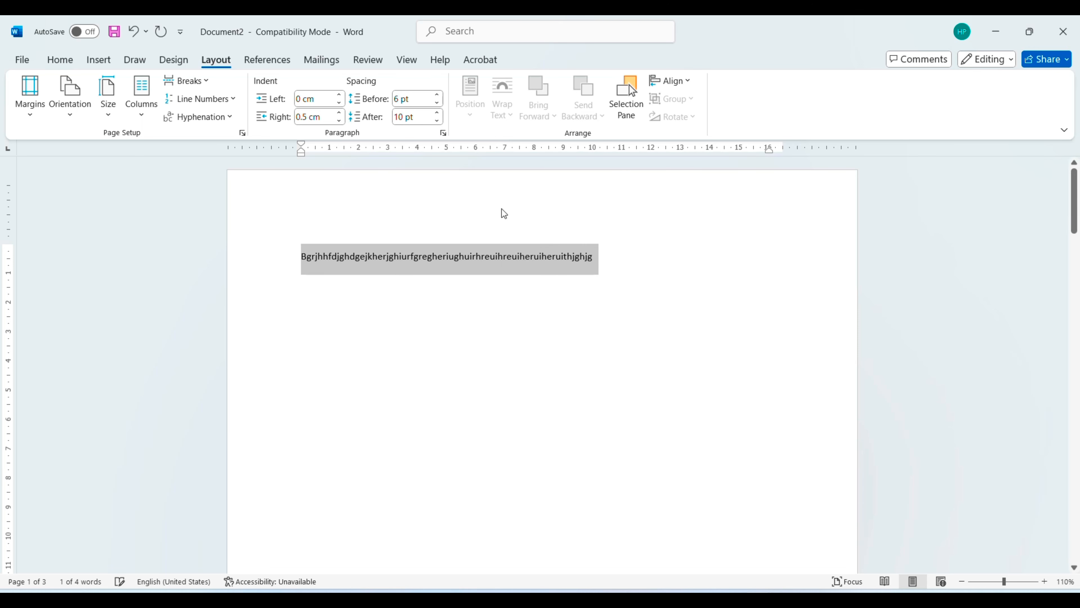
- Set the spacing after the selected line to 18 pt
drag(437, 115, 436, 122)
click(437, 114)
- Add a second paragraph below the first line with the filler text "jfghgfdjkghdjkkghjdfkhgjkdfkfghfjkghjkghjkrtg"
click(602, 263)
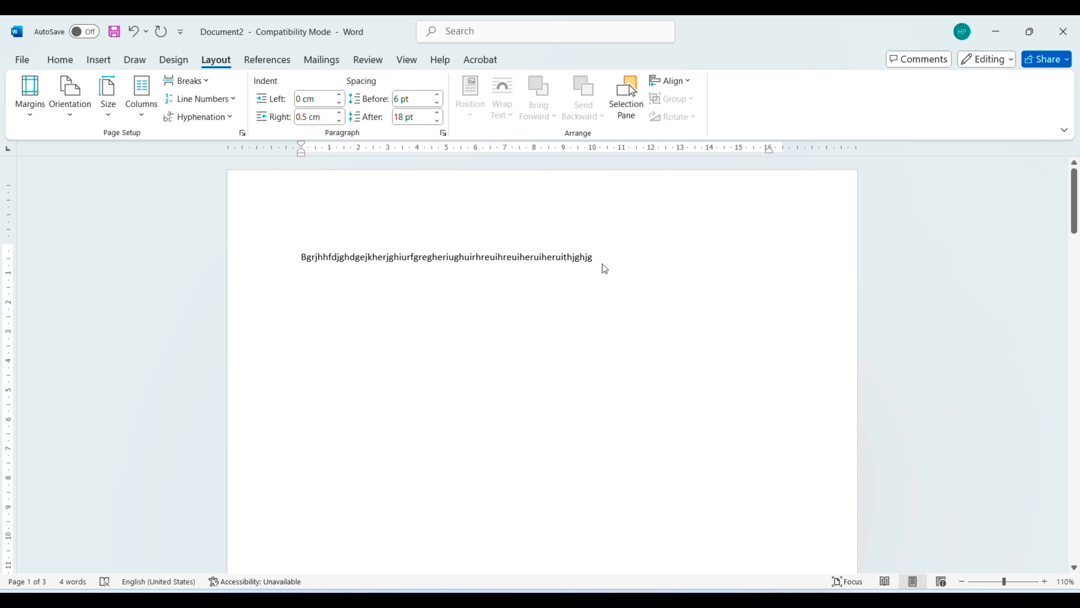
key(Return)
text(jfghgfdjkghdjkkghjdfkhgjkdfkfghfjkghjkghjkrtg)
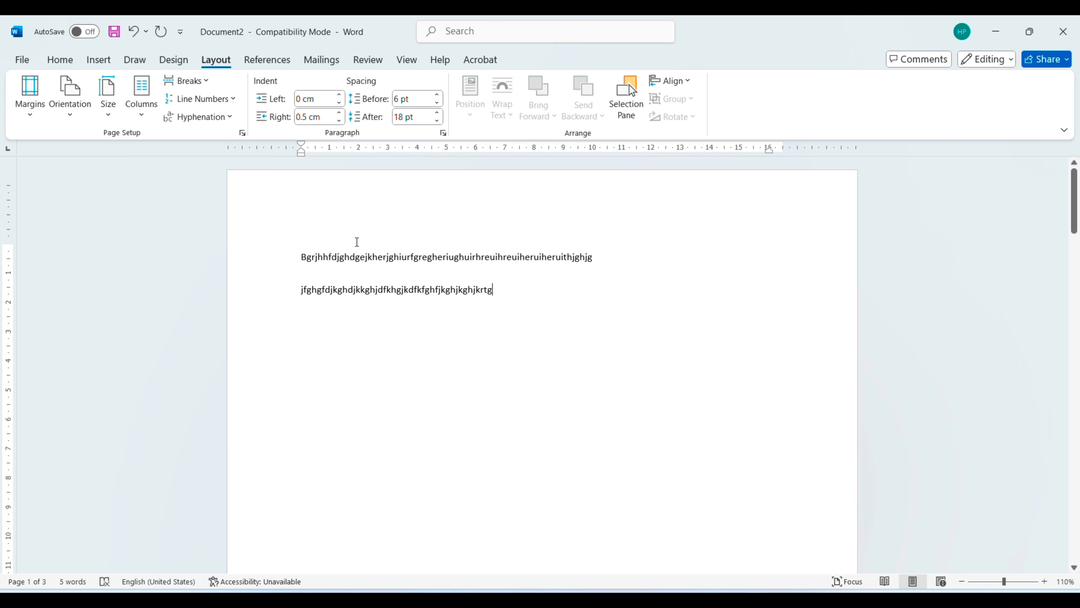
- Select both filler paragraphs and set their spacing before to 24 pt
drag(303, 252, 557, 295)
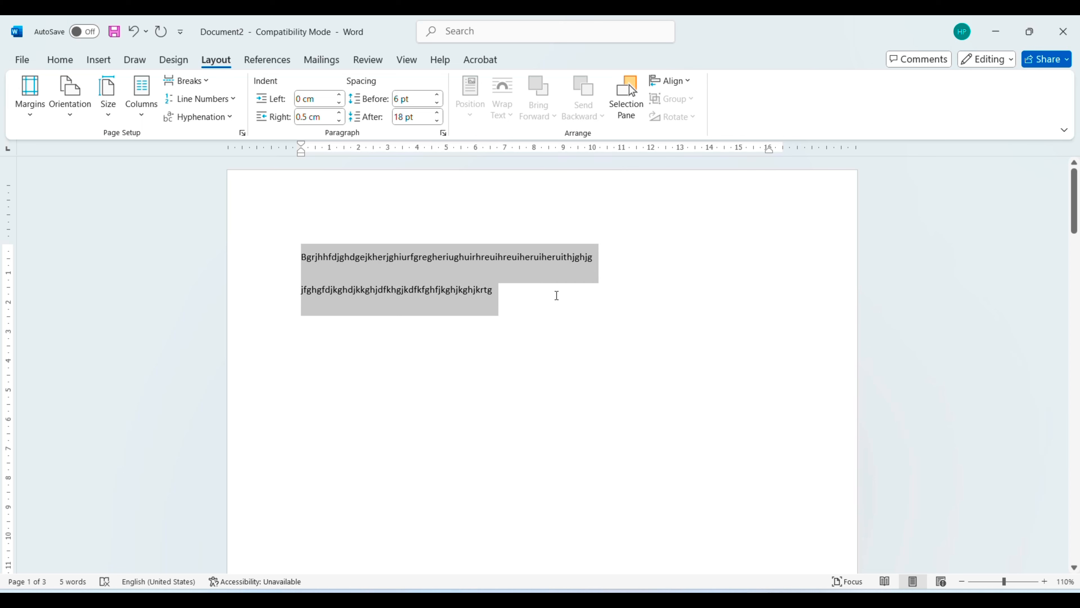
click(439, 93)
click(440, 93)
click(440, 93)
click(439, 93)
click(437, 103)
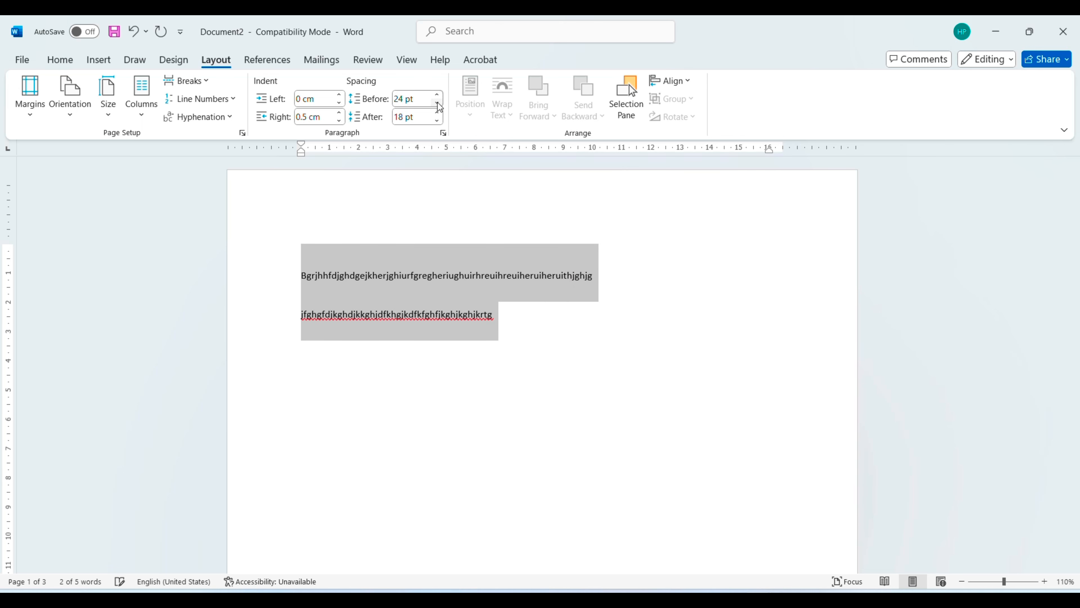
- Reduce the spacing before both selected paragraphs to 6 pt
click(438, 103)
click(438, 103)
click(438, 103)
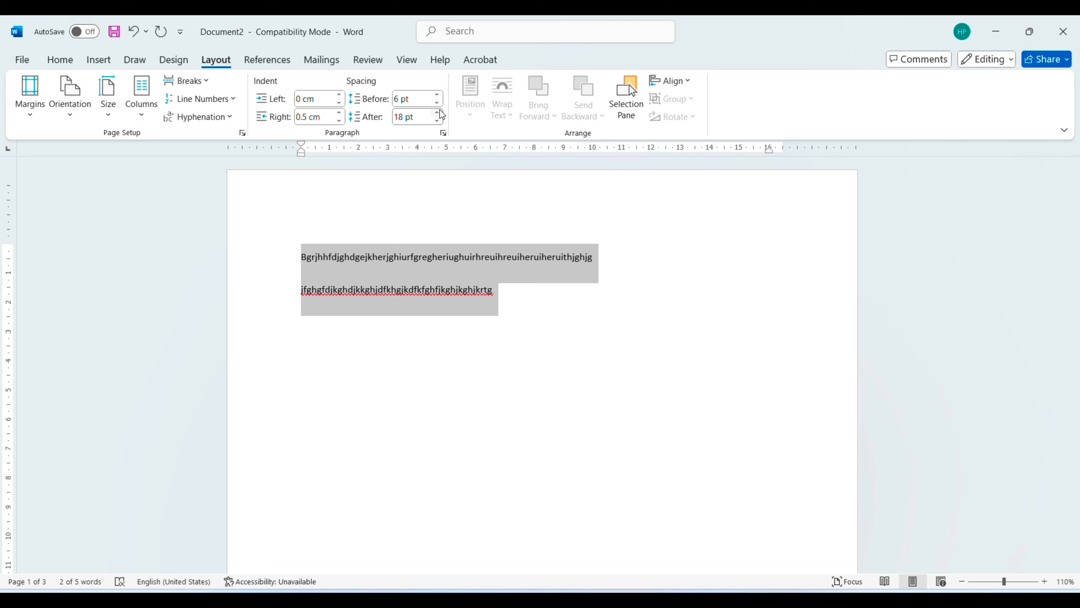
- Increase the spacing after both selected filler paragraphs to 120 pt
click(437, 111)
click(436, 112)
click(437, 111)
click(437, 111)
click(437, 111)
click(437, 111)
click(437, 111)
click(437, 111)
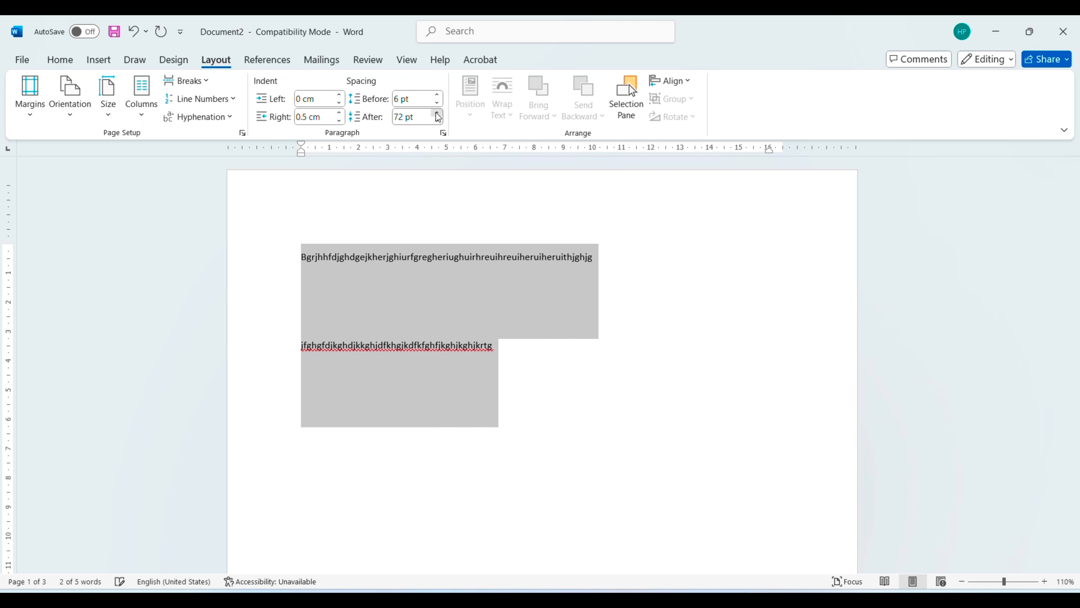
click(437, 112)
click(437, 112)
click(436, 113)
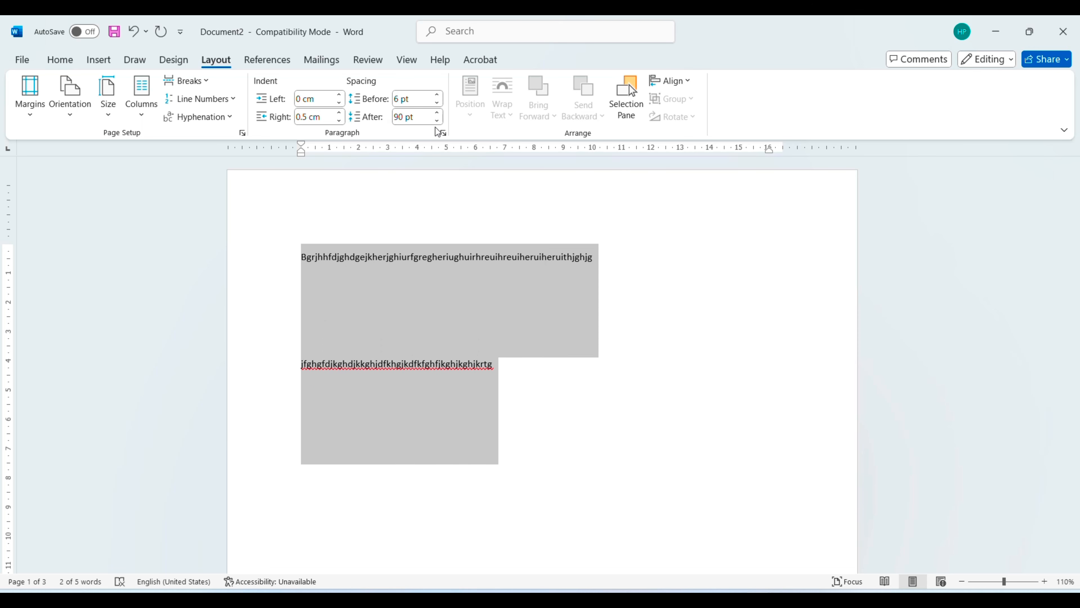
click(440, 113)
click(440, 113)
click(439, 113)
click(440, 113)
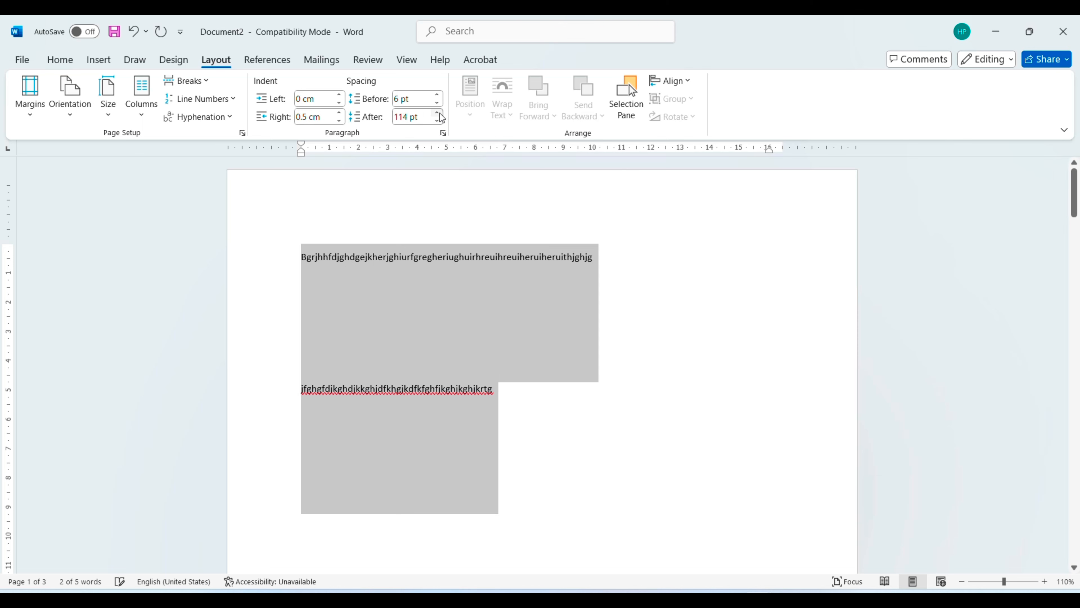
click(439, 113)
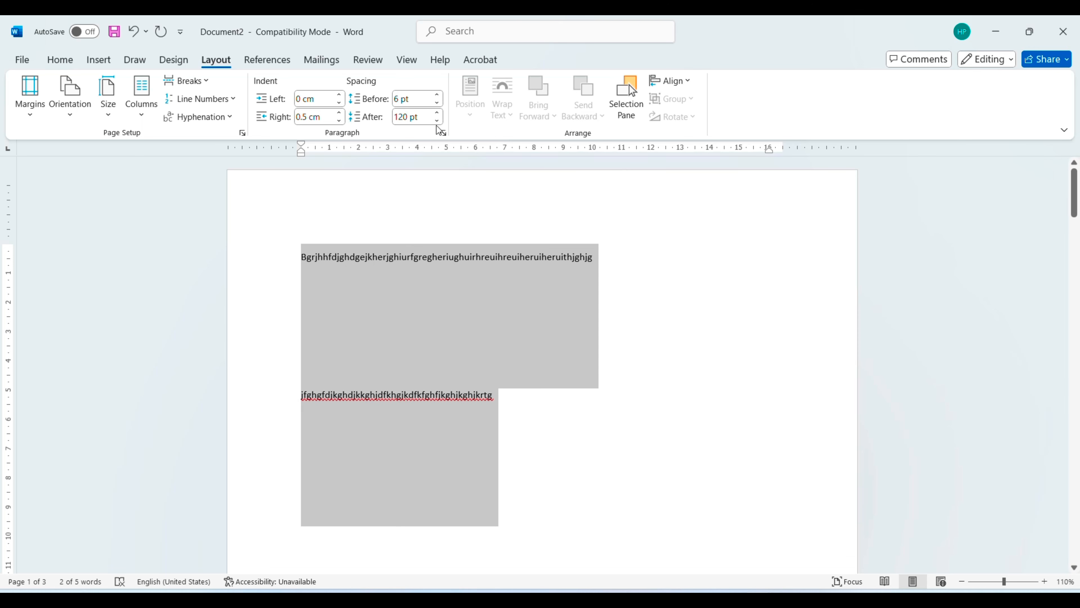
- Reduce the spacing after both selected paragraphs to 12 pt and place the cursor in the empty paragraph below them
click(436, 122)
click(435, 122)
click(435, 122)
click(435, 122)
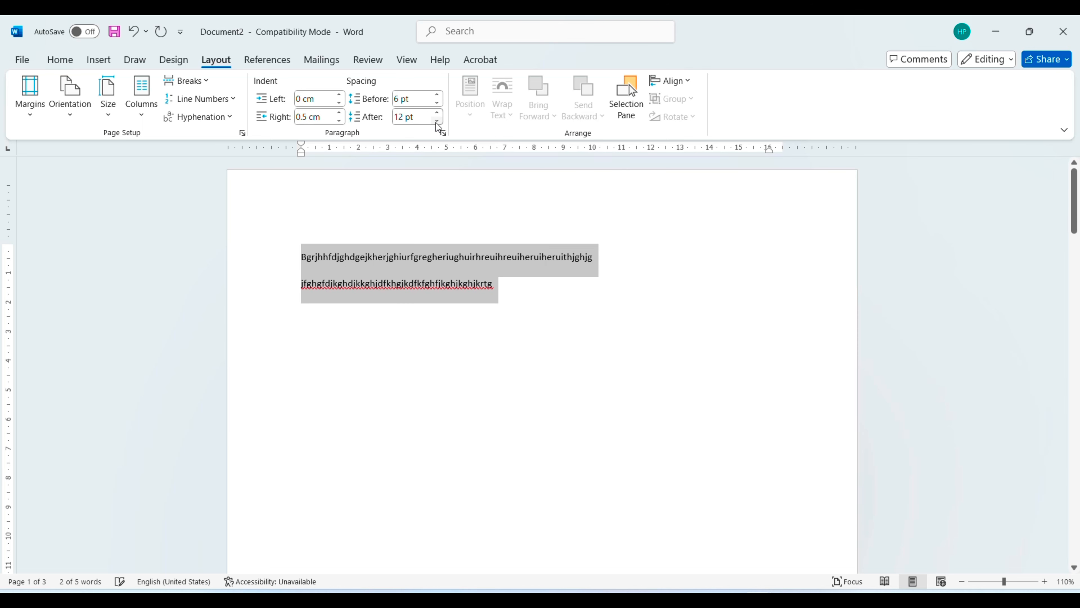
click(390, 337)
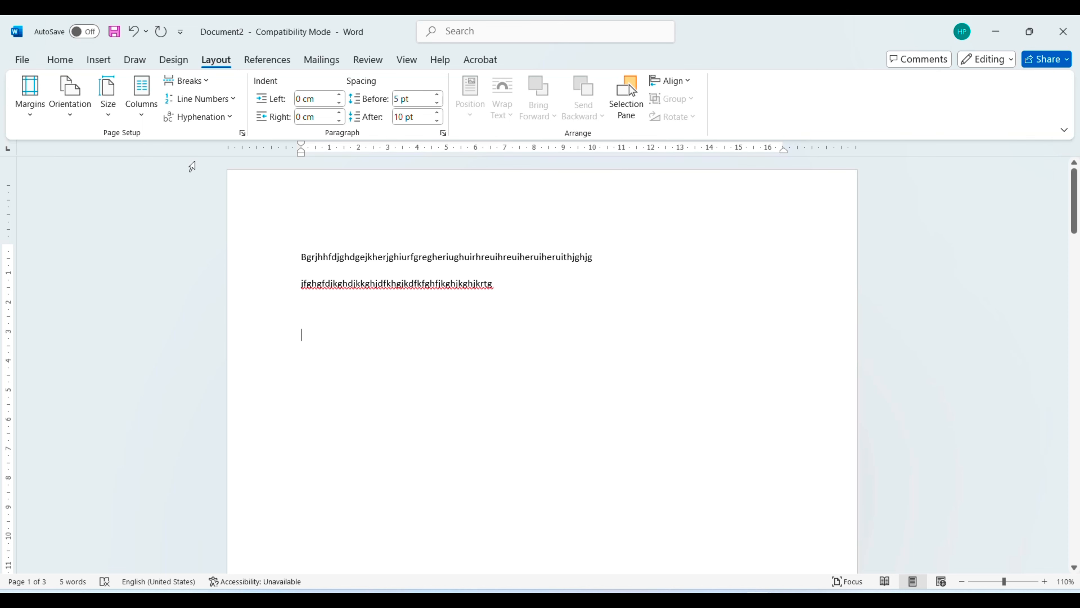
- Draw a rectangle shape about 7.1 cm high and 10.2 cm wide below the second paragraph
click(99, 59)
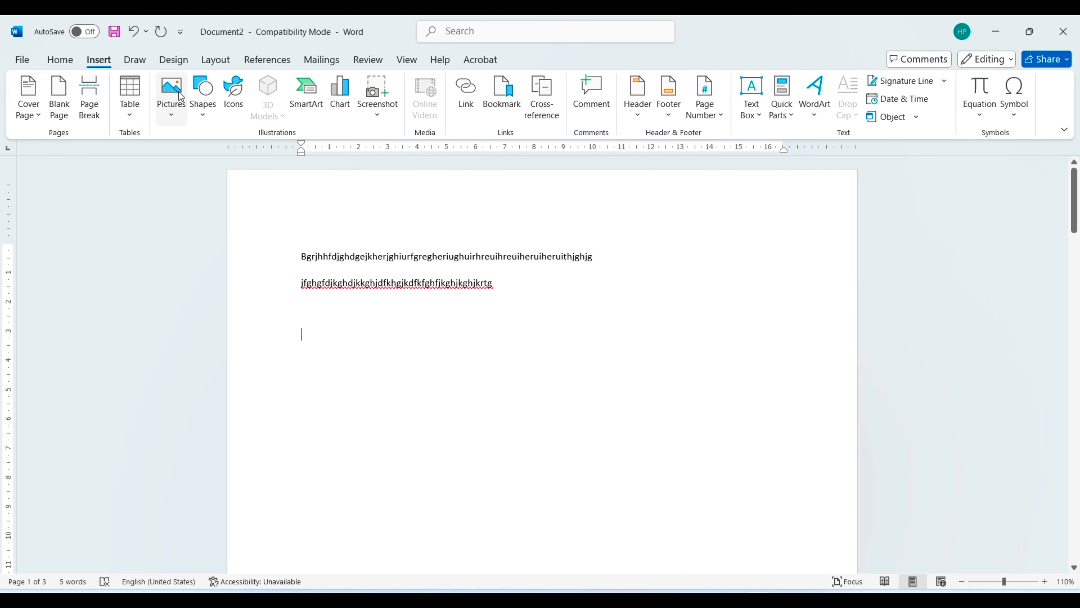
click(203, 96)
click(239, 165)
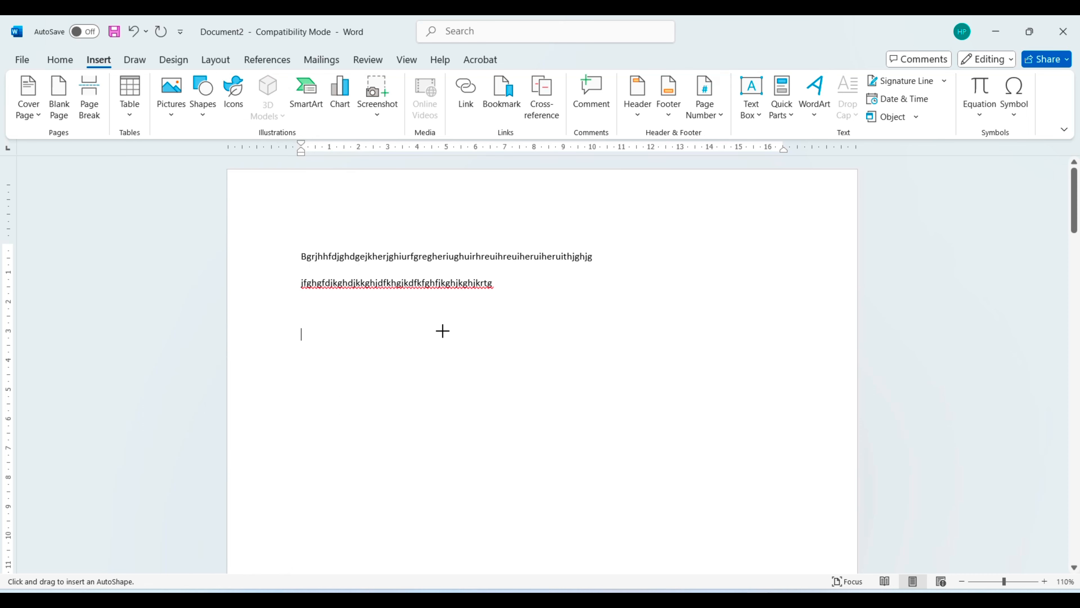
drag(339, 328, 637, 536)
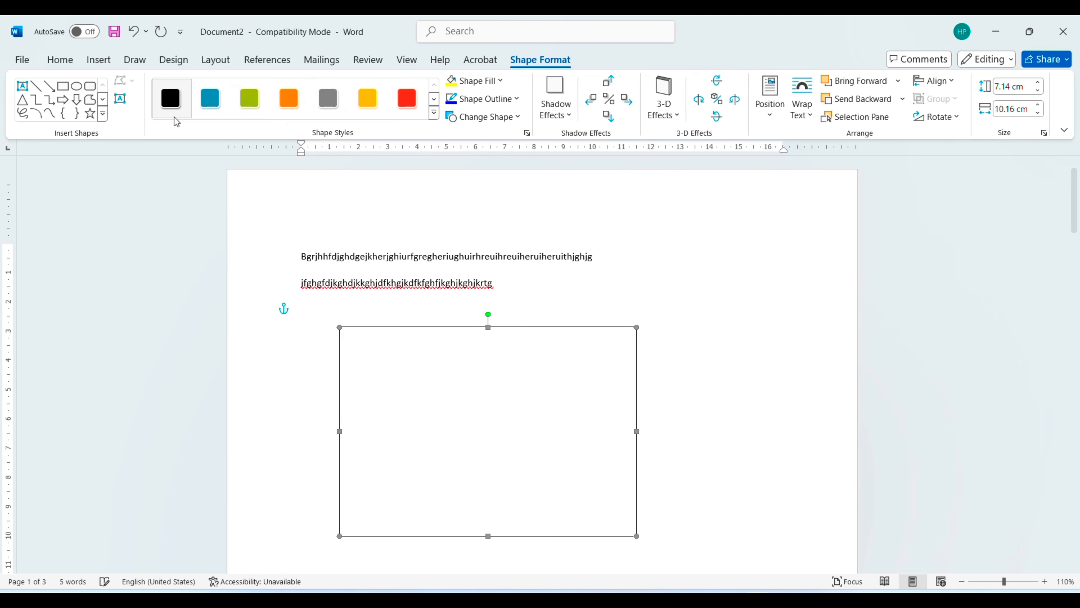
- Shrink the rectangle and position it at the top right of the page's text area with text wrapping
click(215, 60)
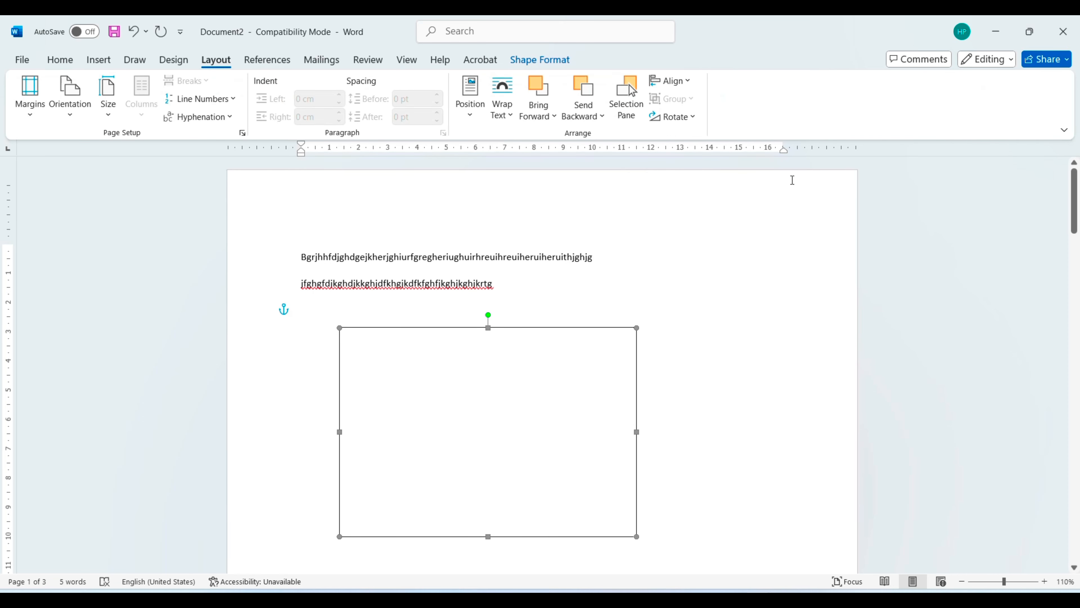
click(474, 110)
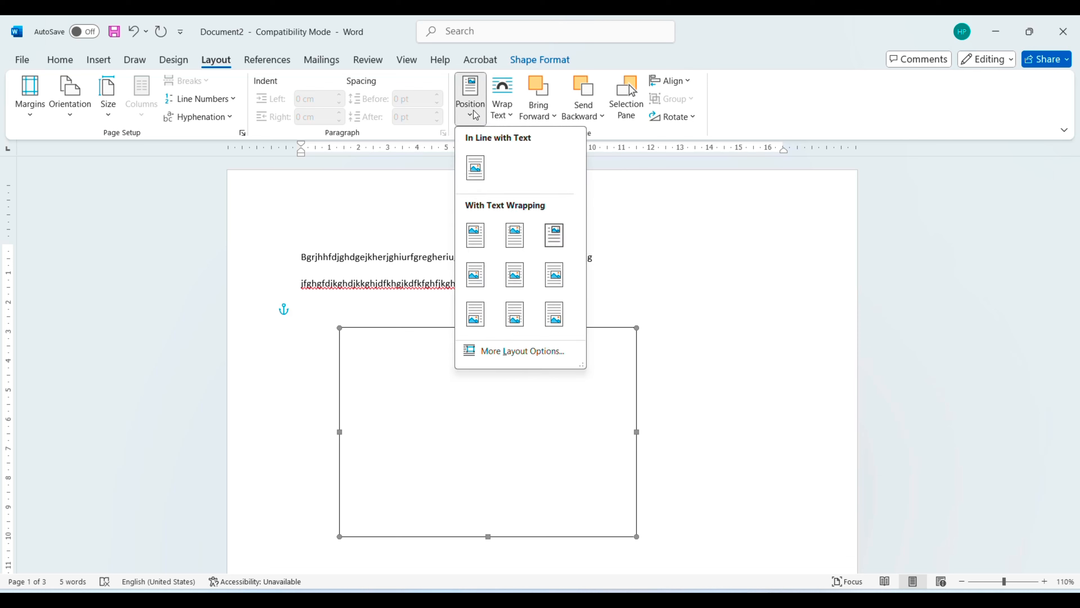
click(515, 236)
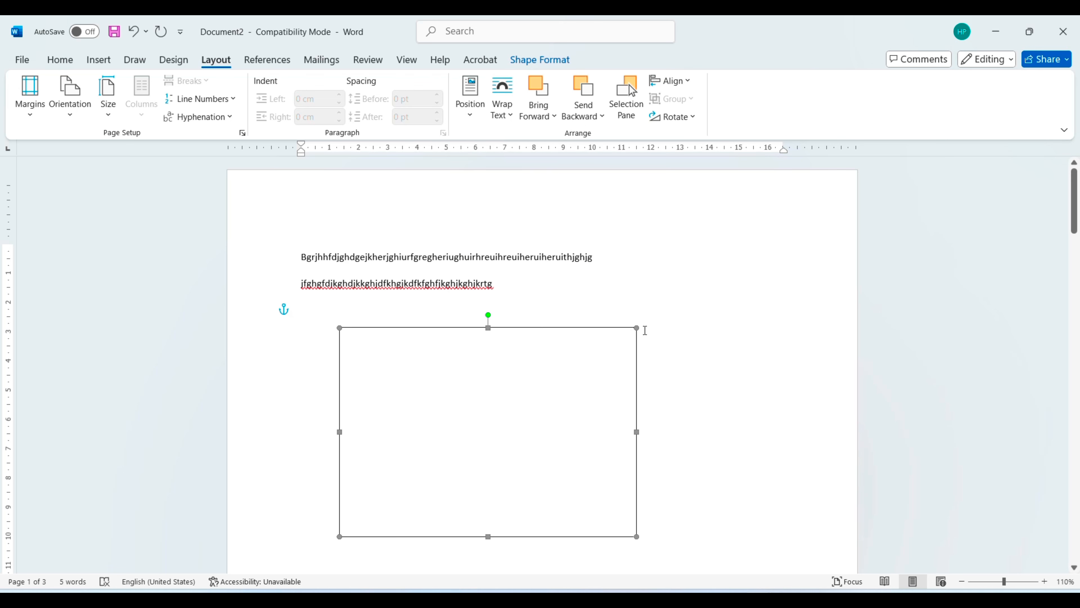
drag(636, 326, 743, 272)
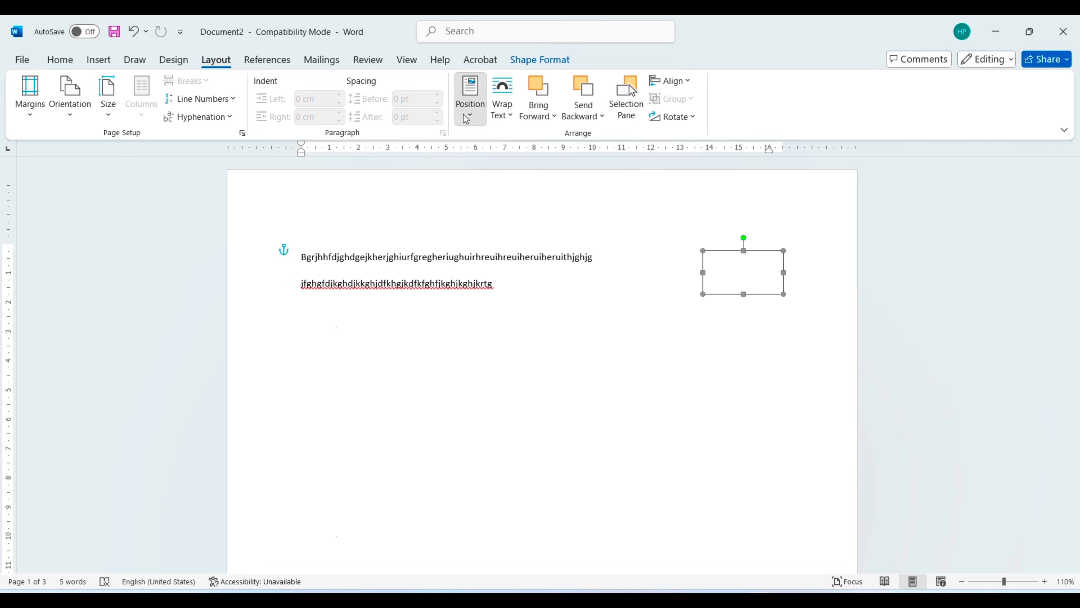
- Try the rectangle's position in line with text, then at the middle left and middle right of the page with text wrapping
click(470, 100)
click(486, 182)
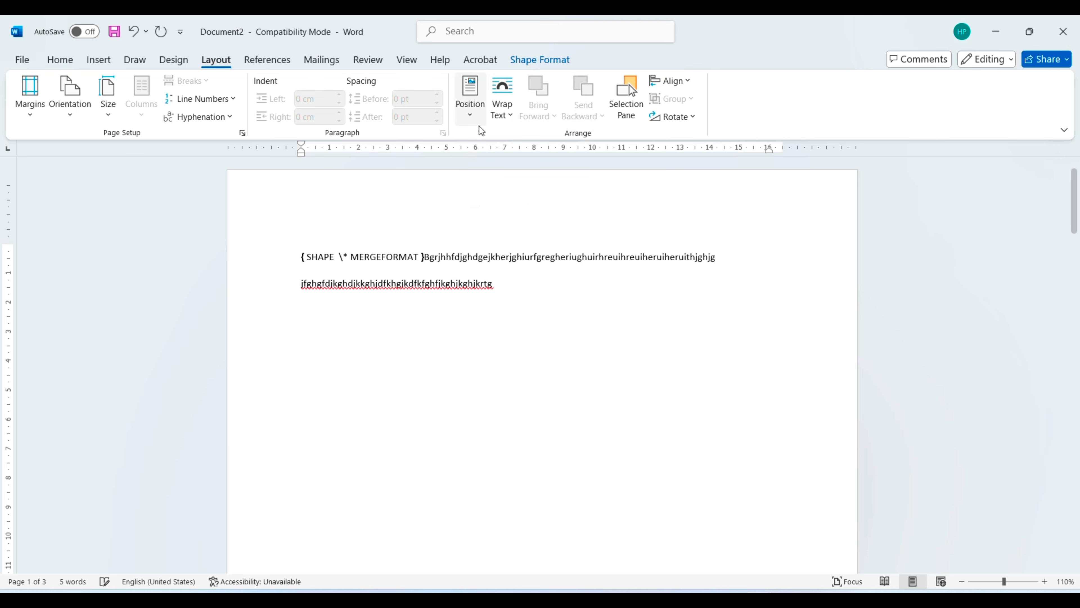
click(474, 115)
click(480, 285)
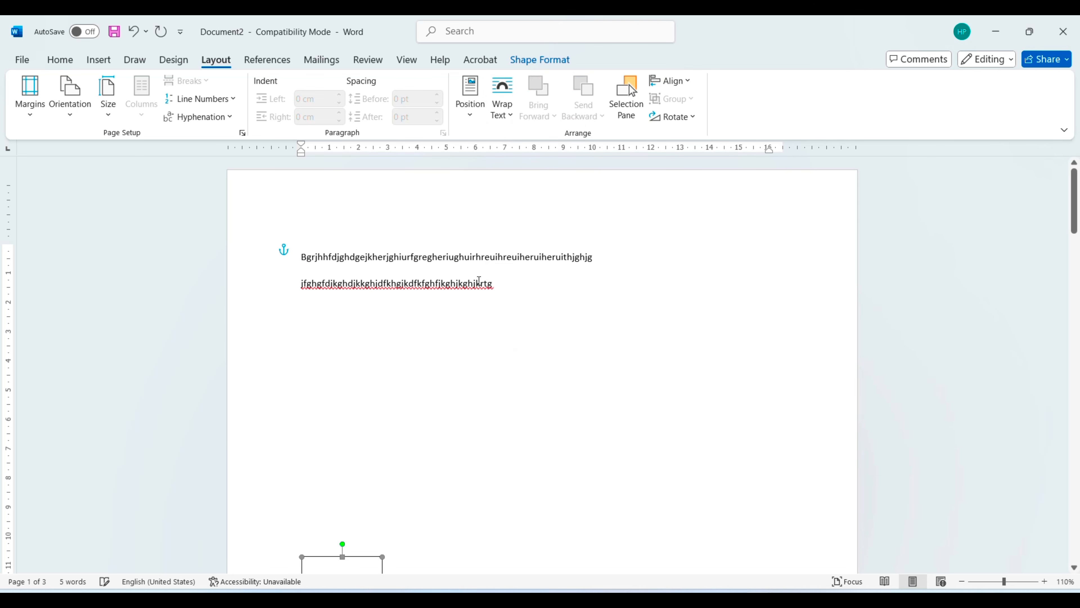
scroll(458, 335, down, 3)
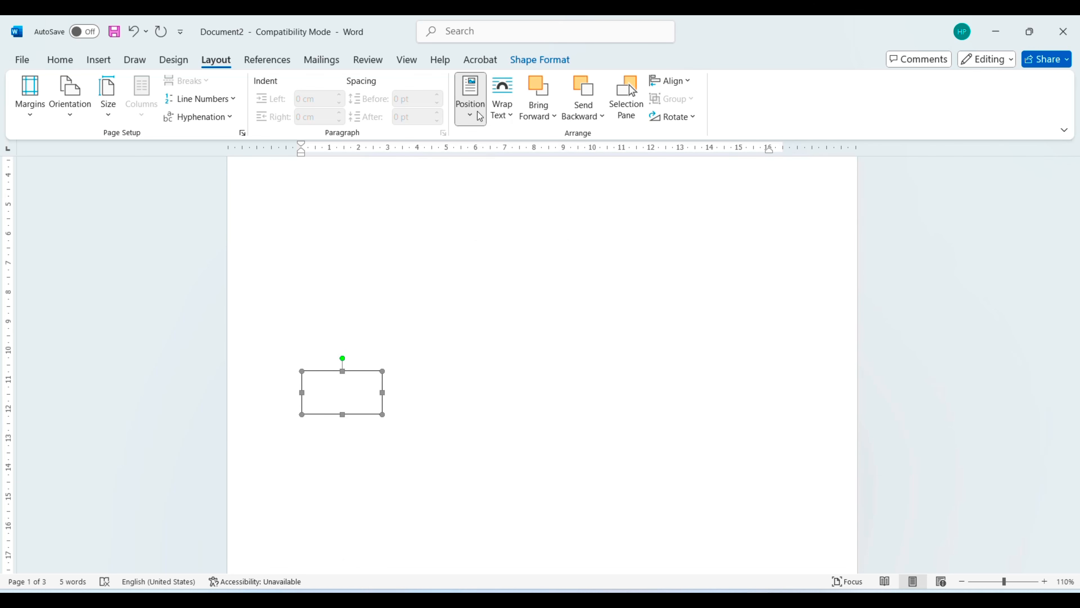
click(470, 100)
click(541, 267)
scroll(673, 423, up, 5)
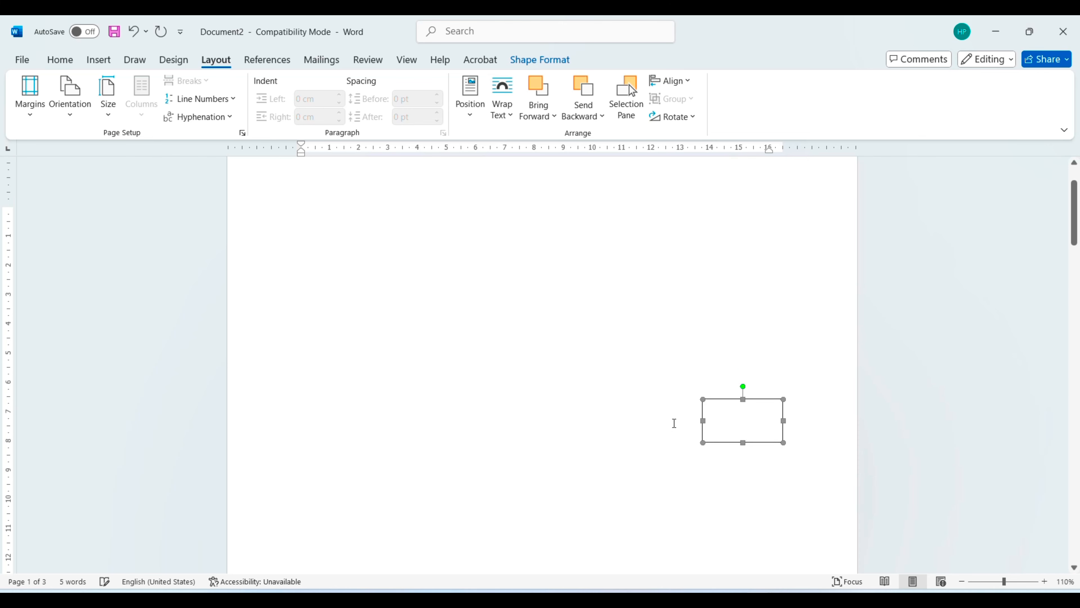
- Move the rectangle just below the second paragraph and set its text wrapping to In Front of Text
drag(737, 563, 417, 318)
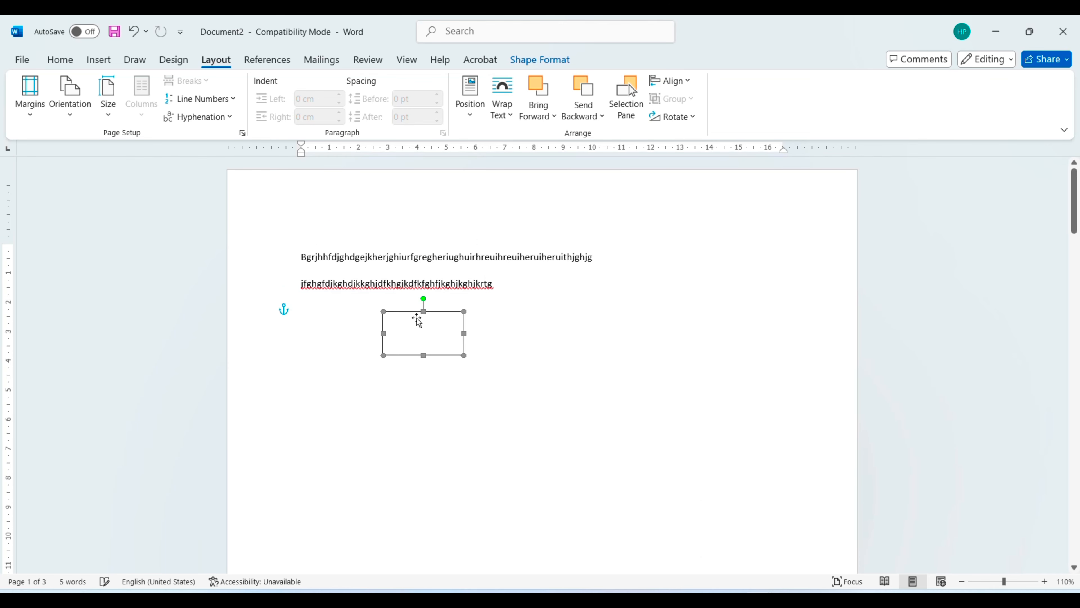
click(505, 110)
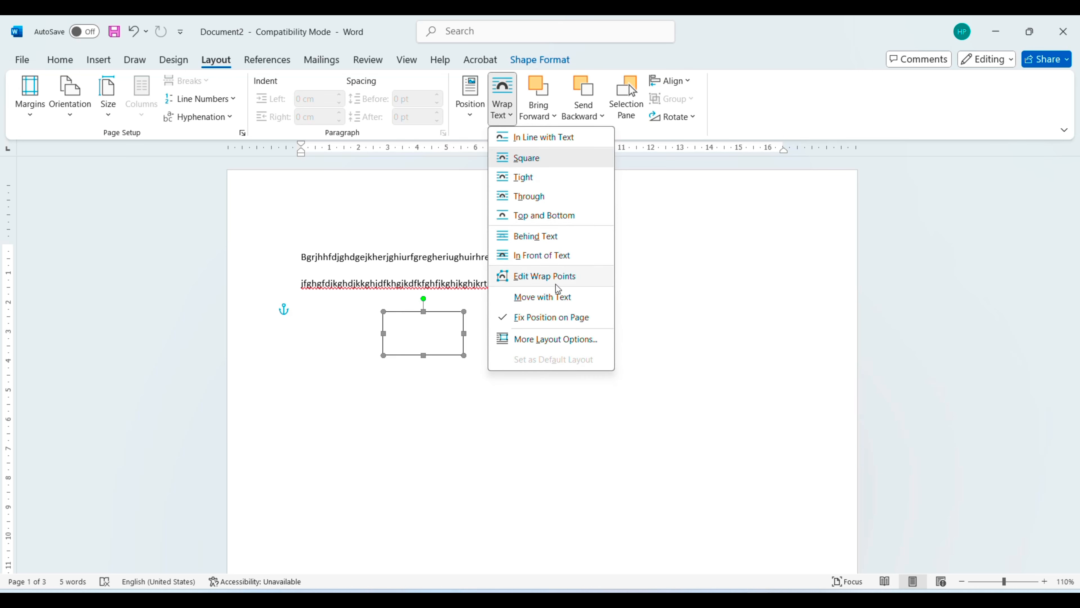
click(547, 255)
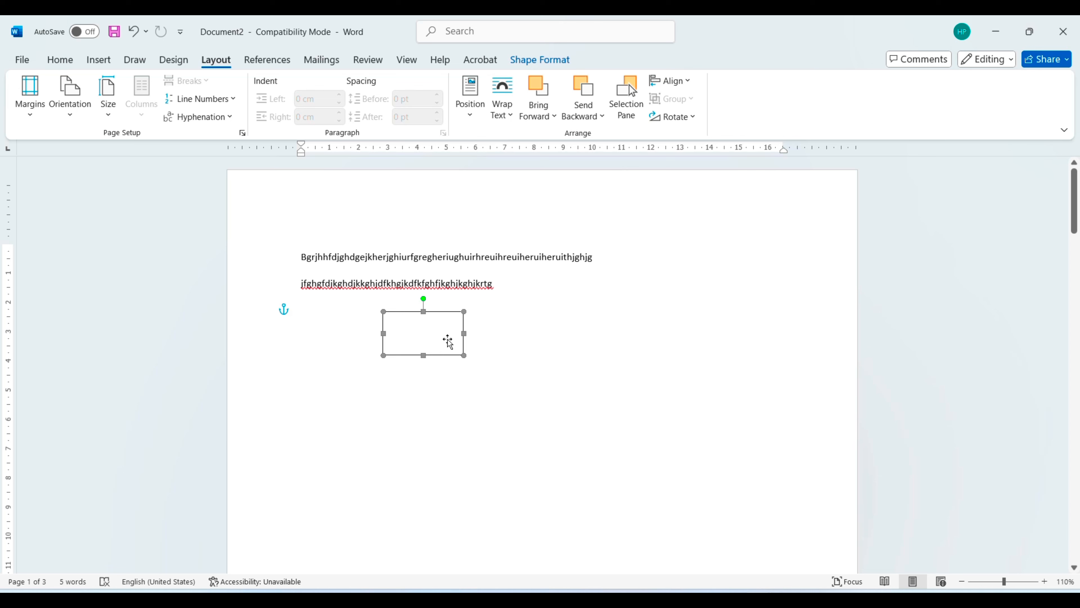
- Add a second rectangle about 4.2 cm high and 6.4 cm wide, below and right of the first, and fill it with orange
ctrl+drag(447, 340, 492, 368)
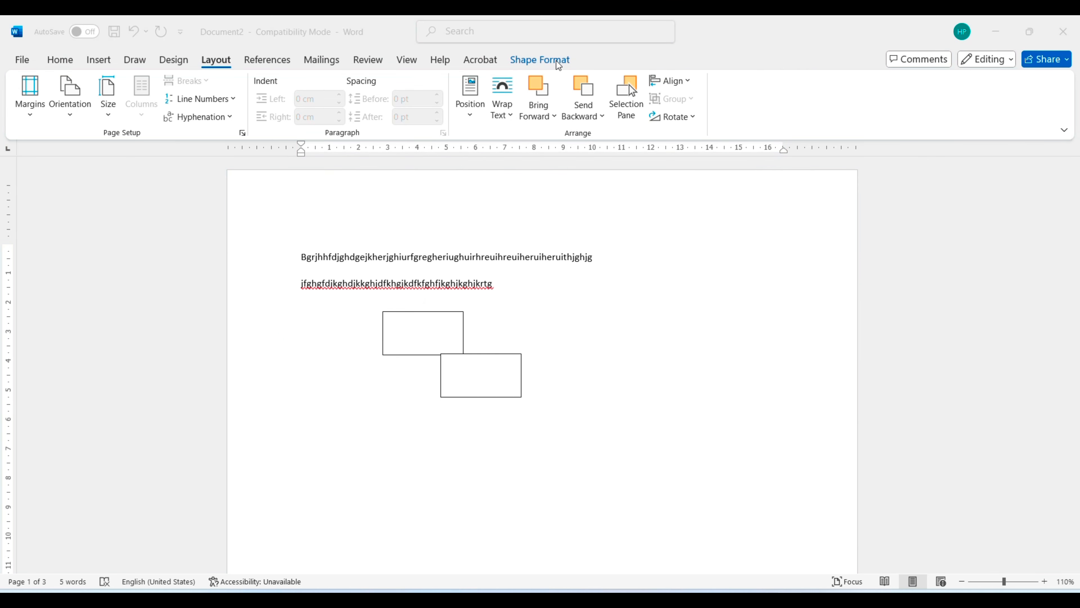
click(487, 395)
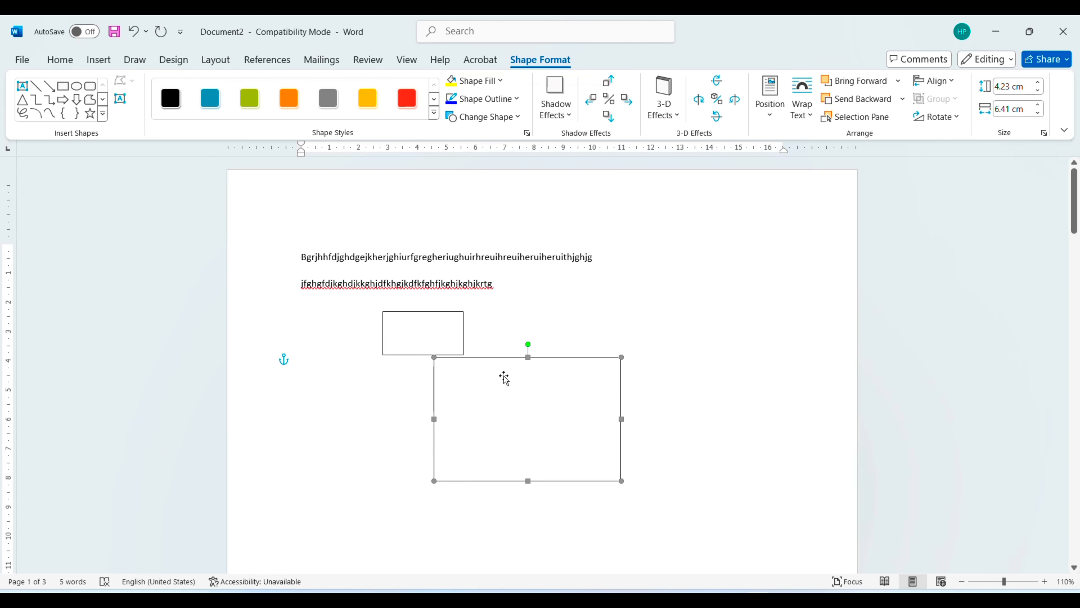
click(475, 80)
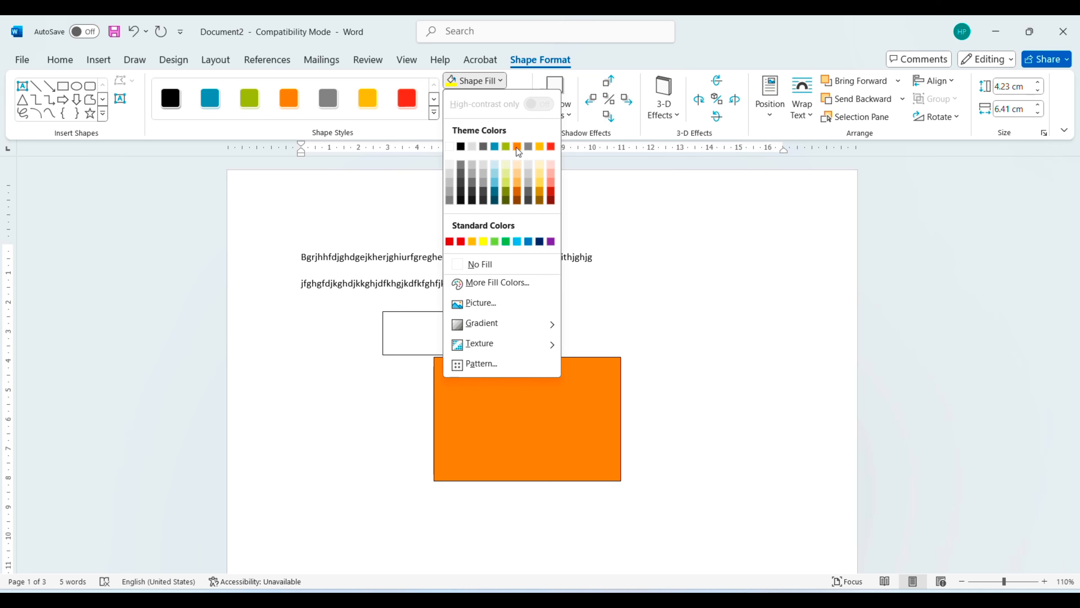
click(515, 146)
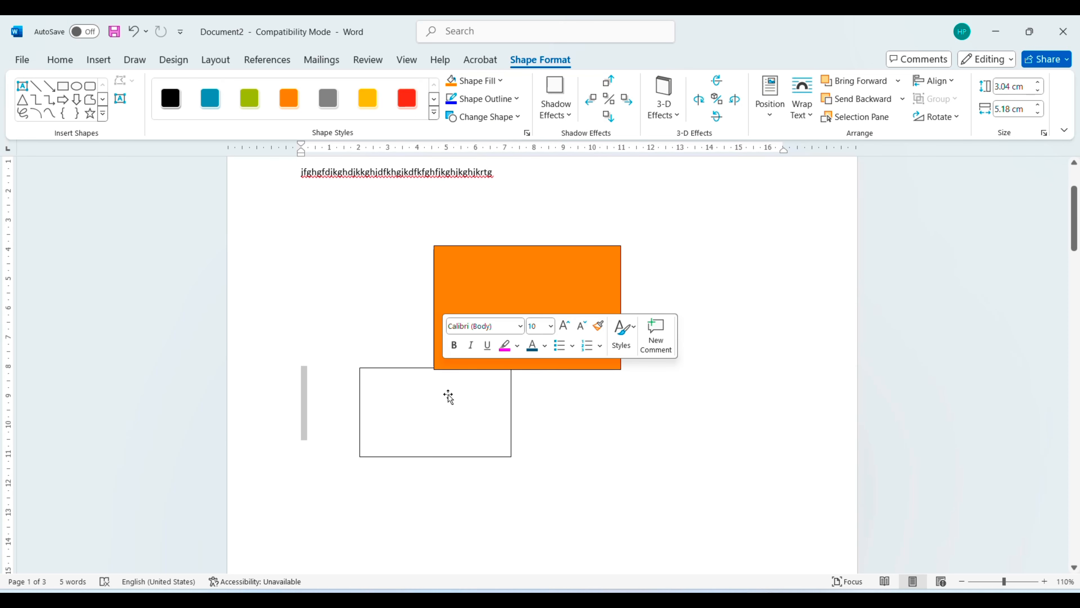
- Delete the unfilled rectangle below the orange one
click(447, 396)
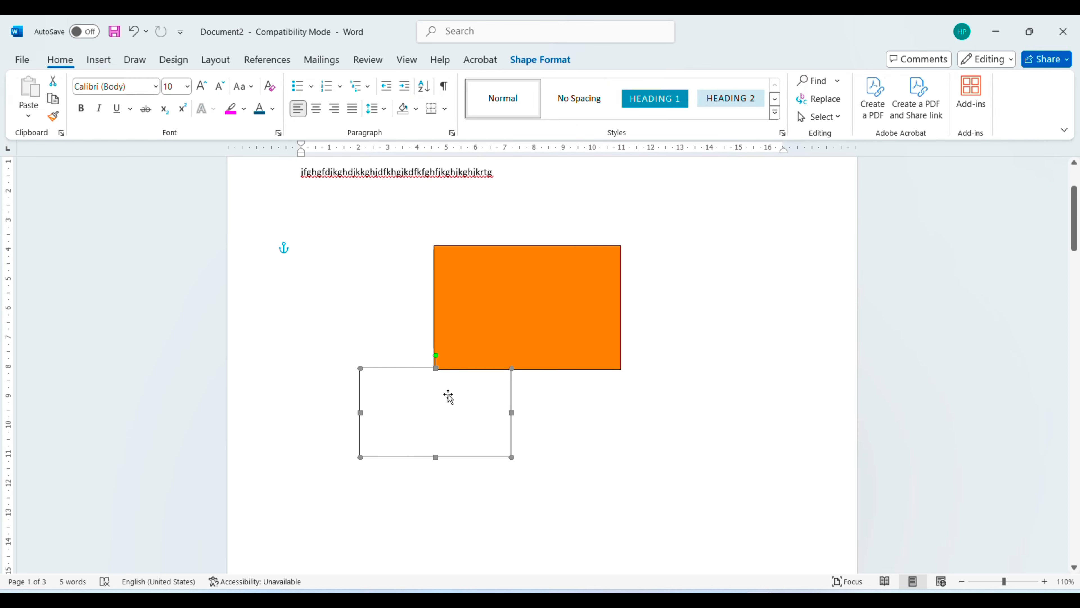
key(Delete)
- Duplicate the orange rectangle, offset the copy so it overlaps the original's lower-right part, and fill the copy with green
click(478, 333)
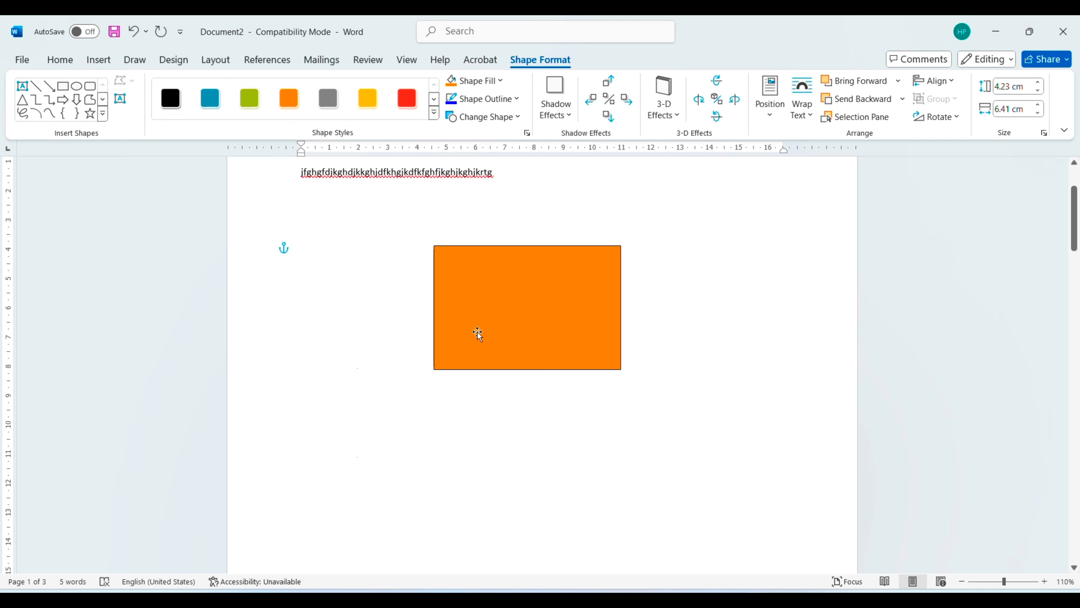
key(ctrl+v)
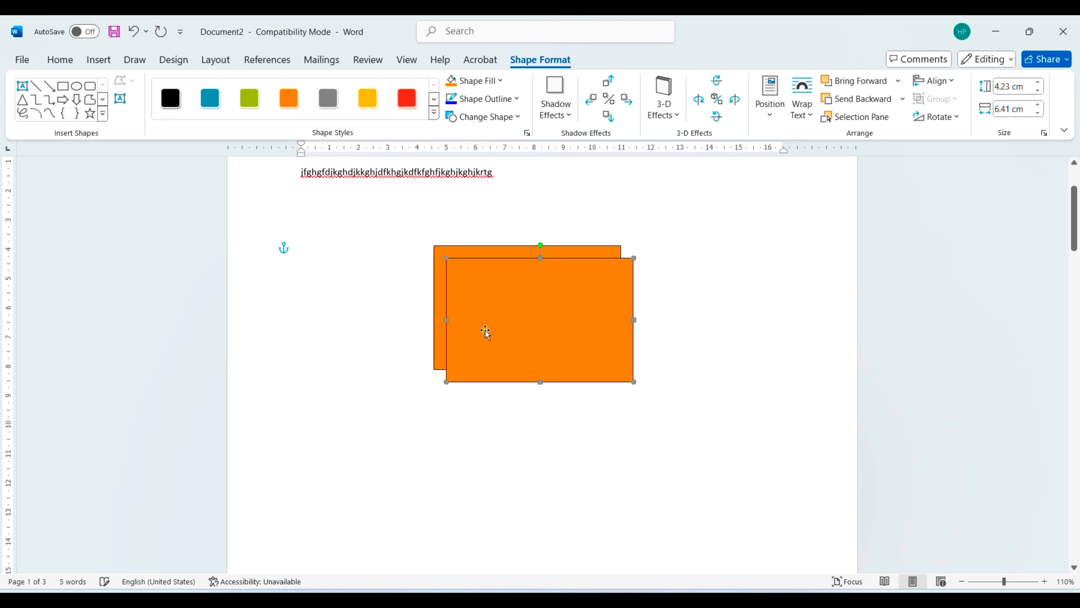
drag(513, 272, 548, 311)
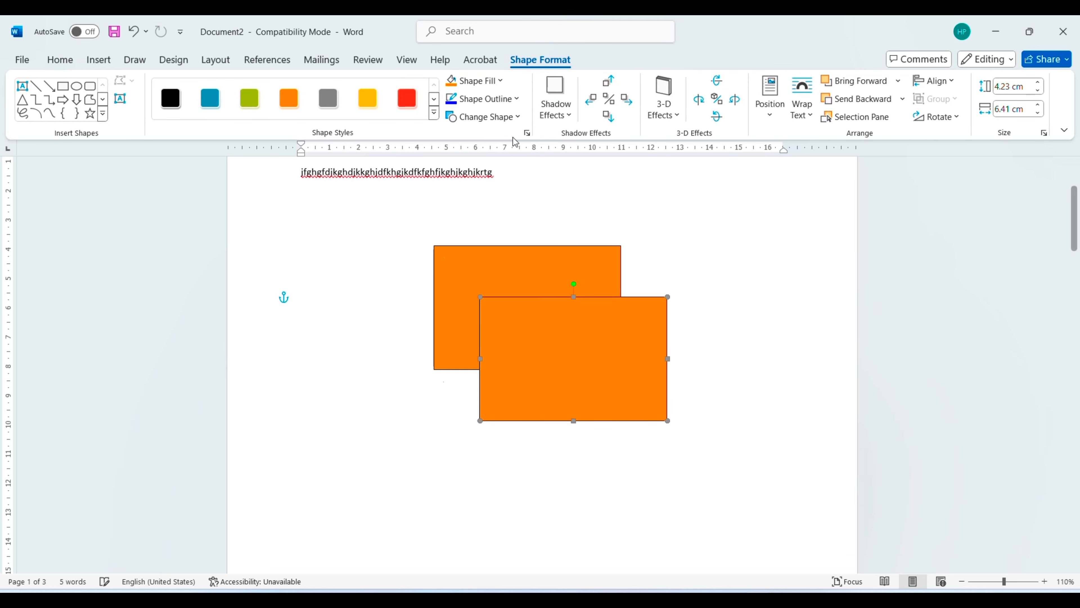
click(489, 85)
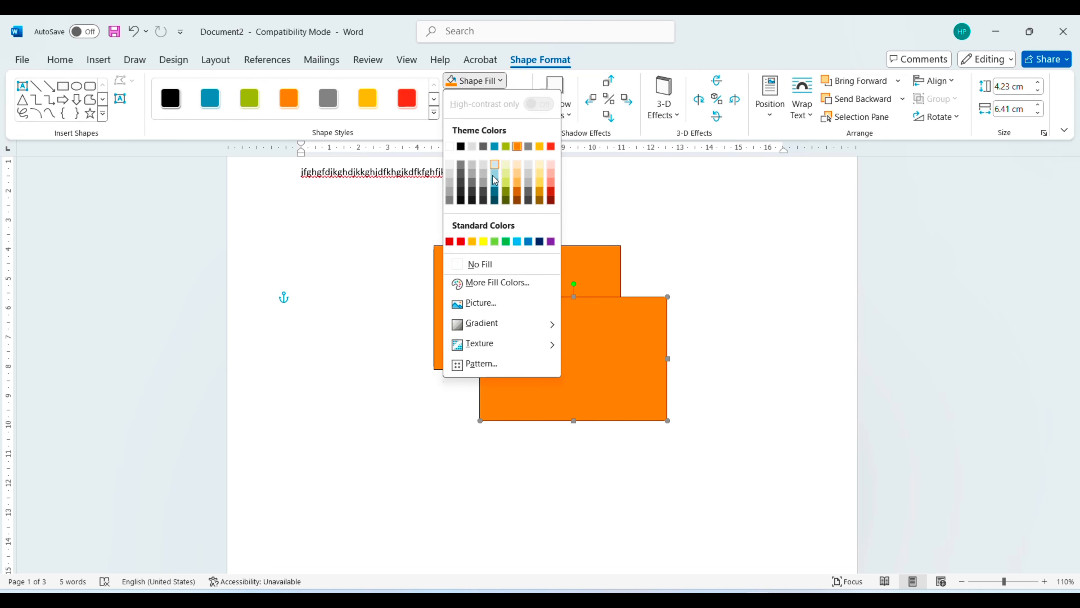
click(507, 147)
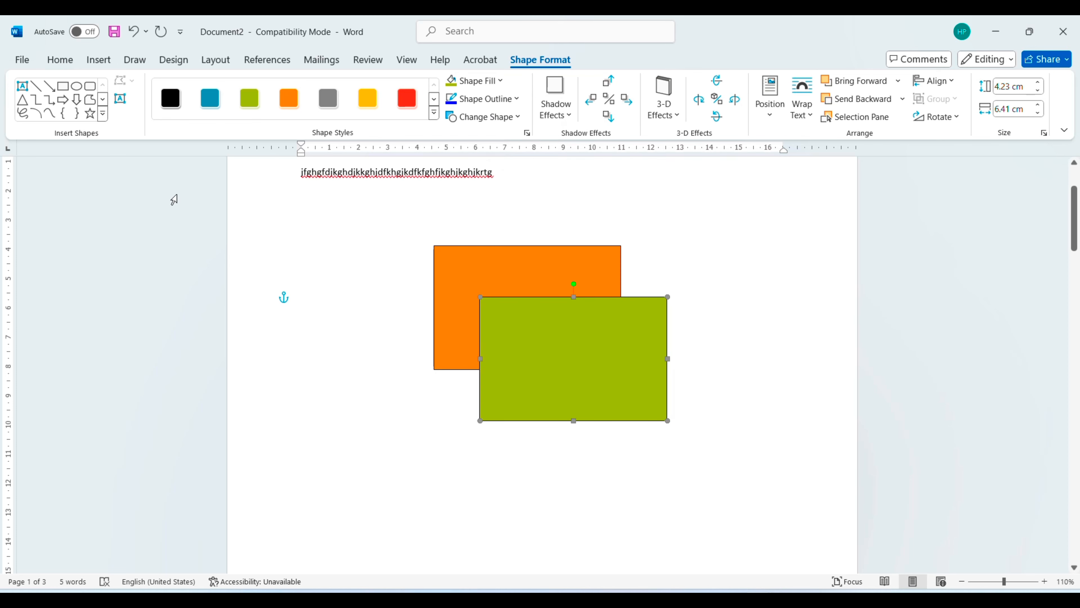
click(216, 60)
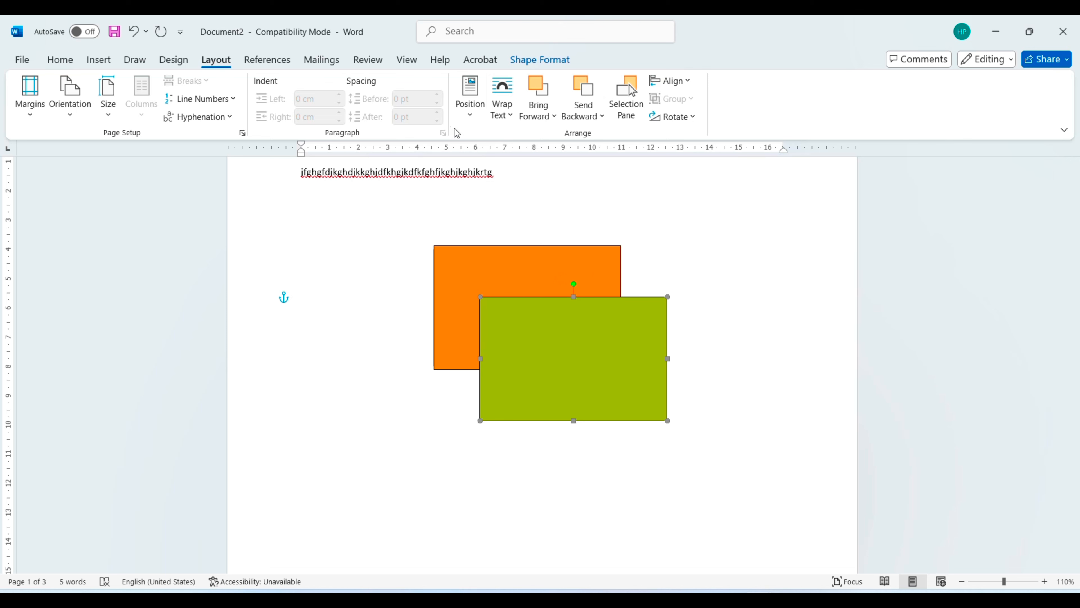
click(502, 113)
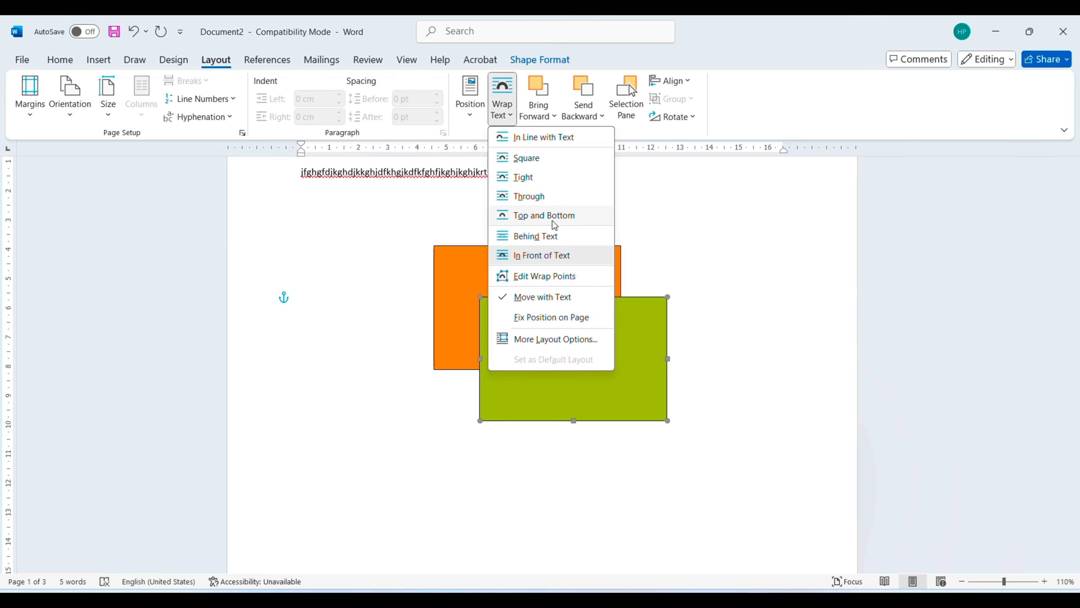
click(689, 258)
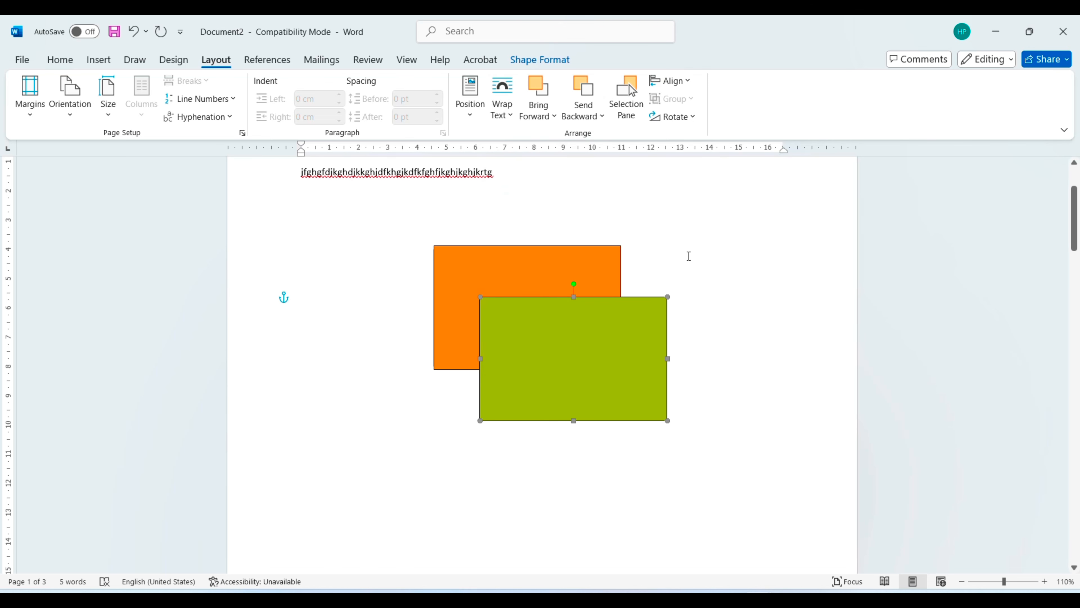
- Insert the picture youtube Thumbnail.jpg from the Downloads folder in the empty paragraph next to the rectangles
click(689, 256)
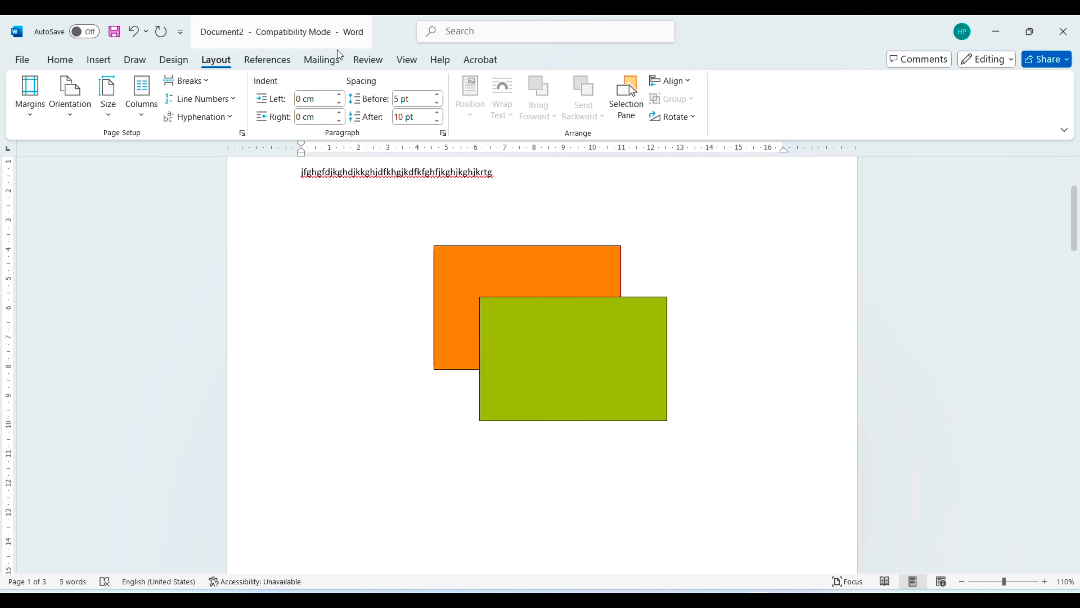
click(111, 64)
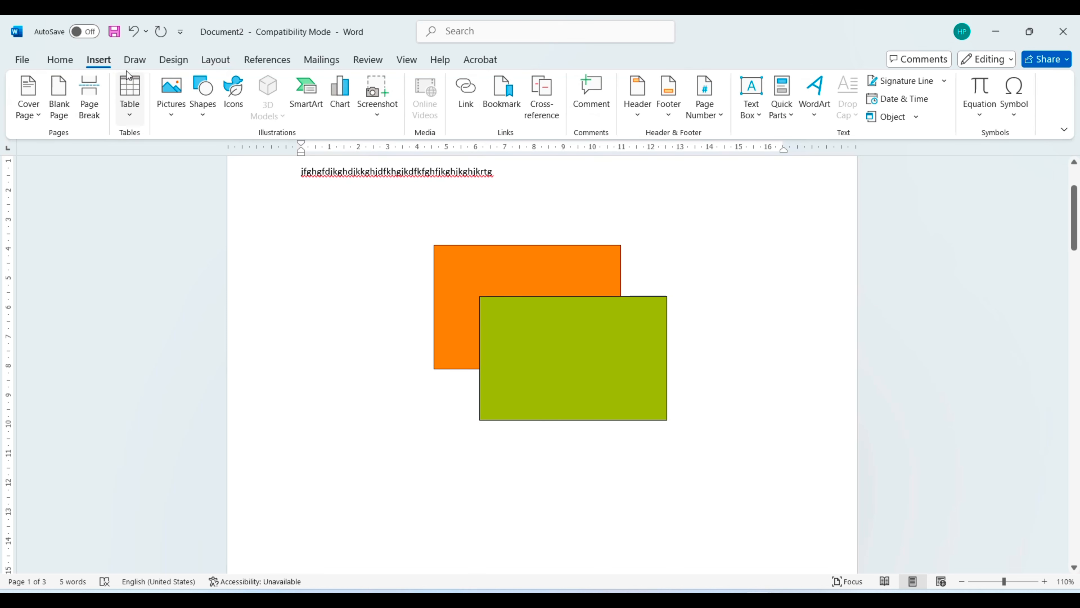
click(172, 95)
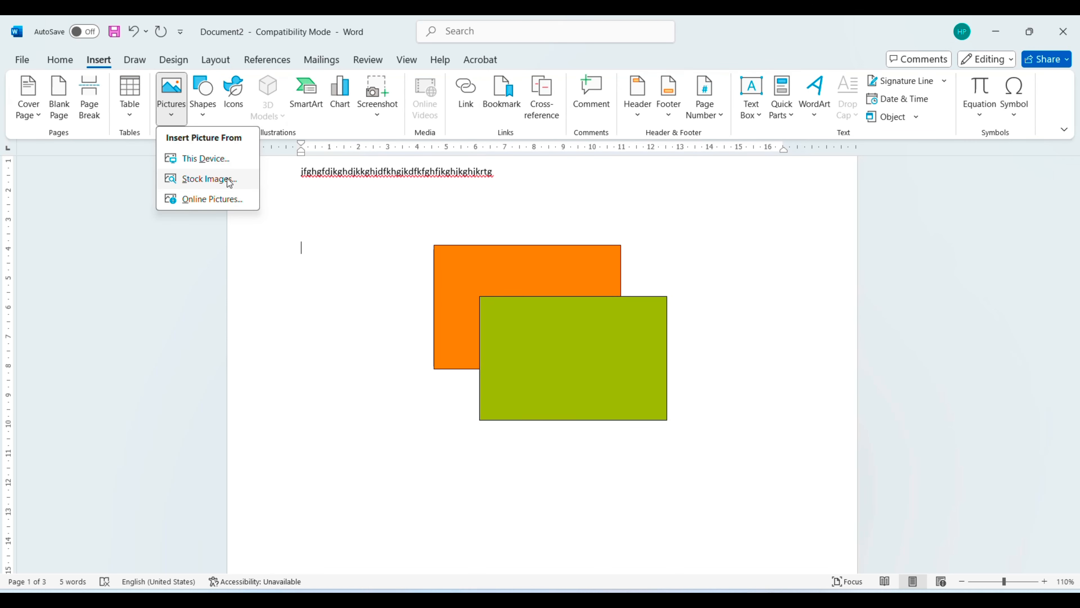
click(234, 164)
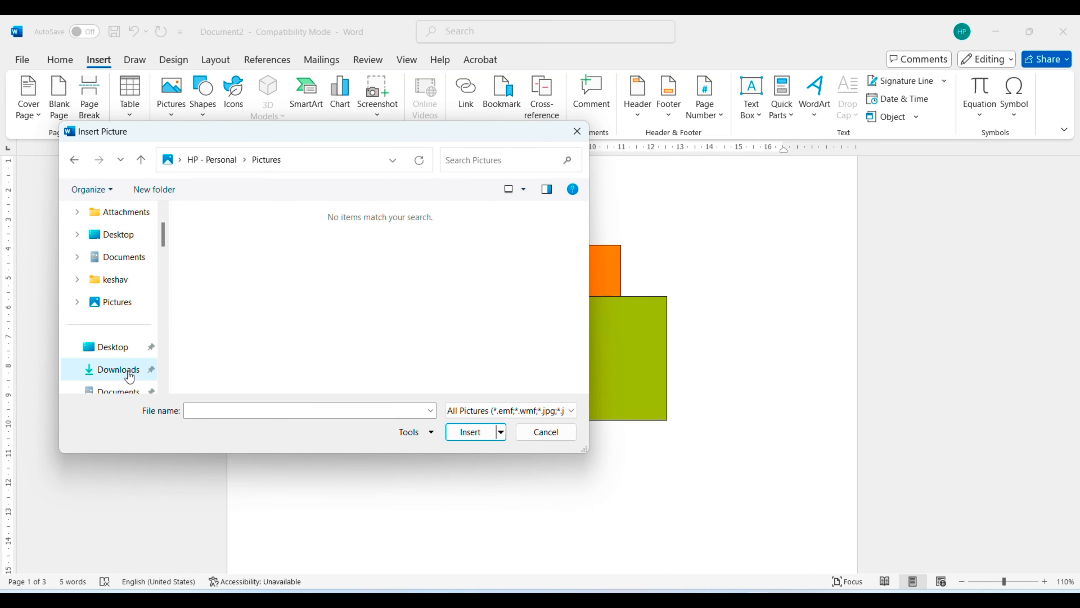
click(128, 373)
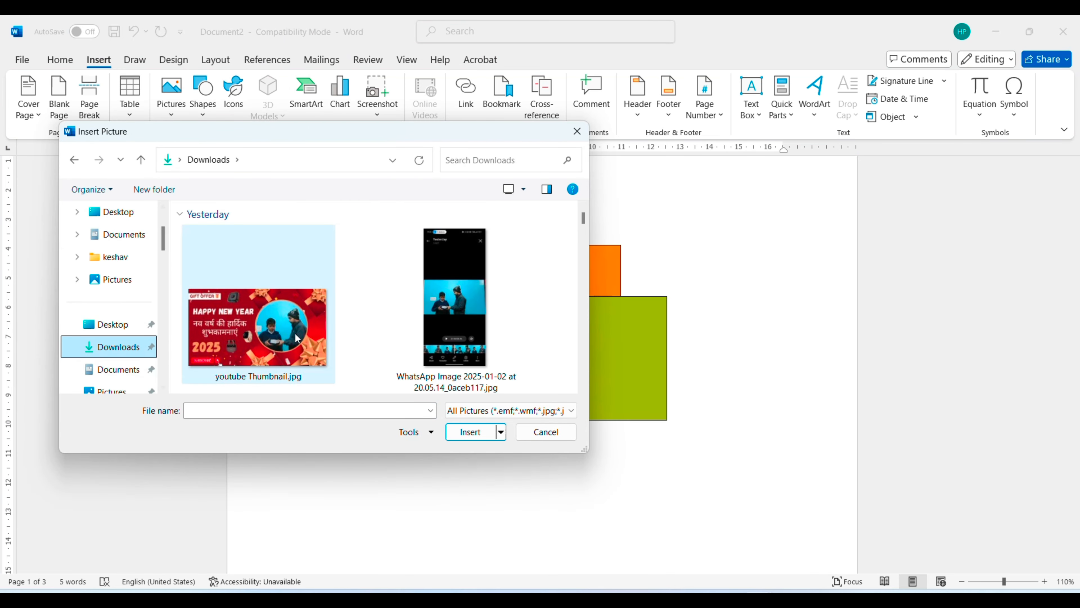
click(289, 314)
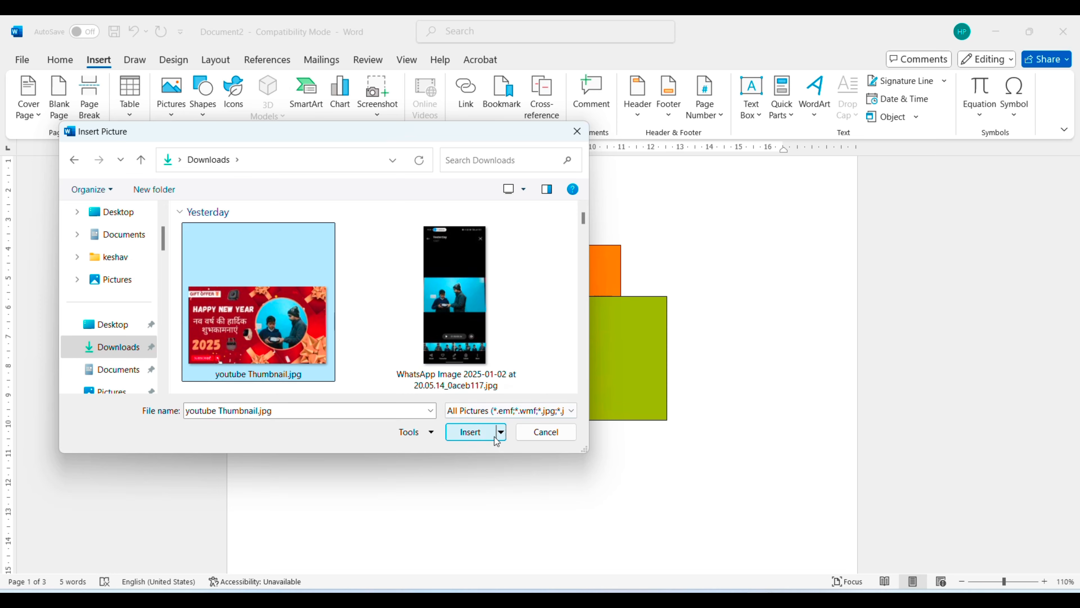
click(470, 431)
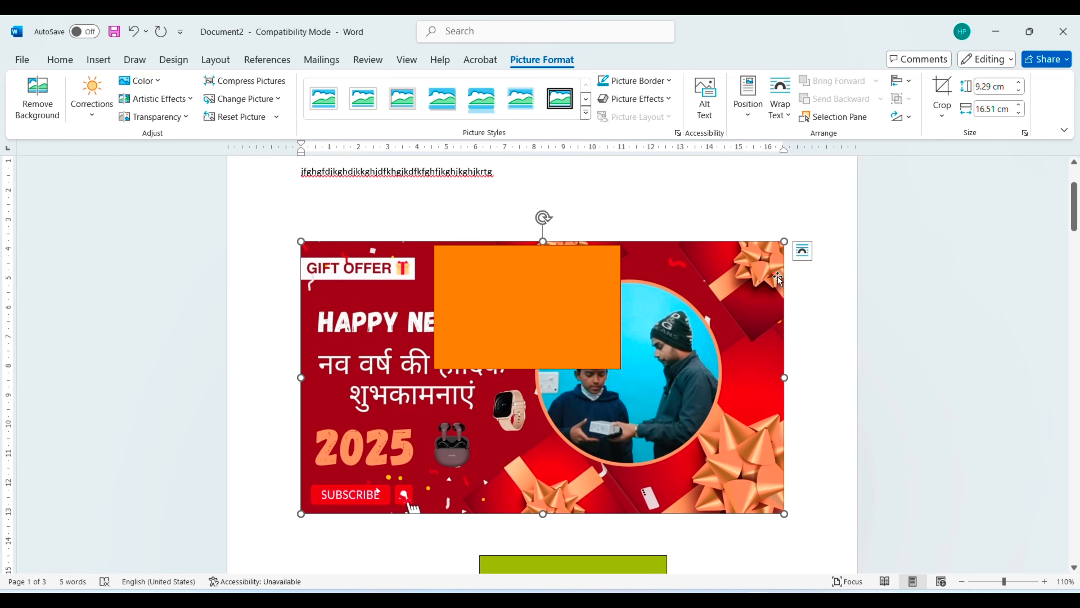